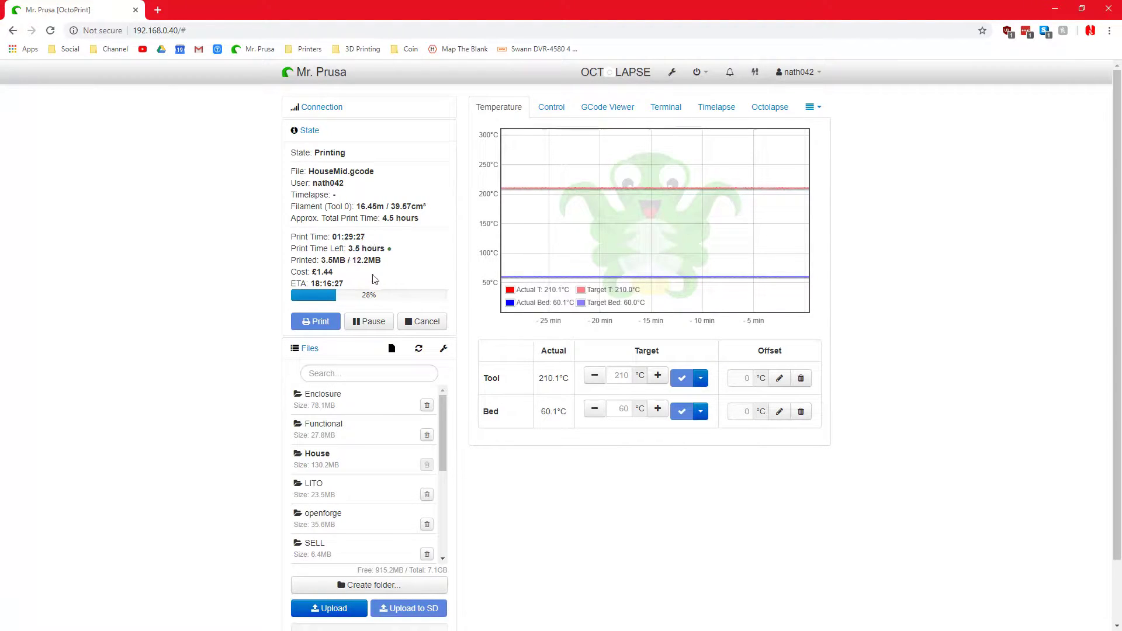
- Look over the running print's status, the file list and the tool and bed temperature readings
{"action": "scroll", "coordinate": [365, 224], "scroll_direction": "down", "scroll_amount": 3}
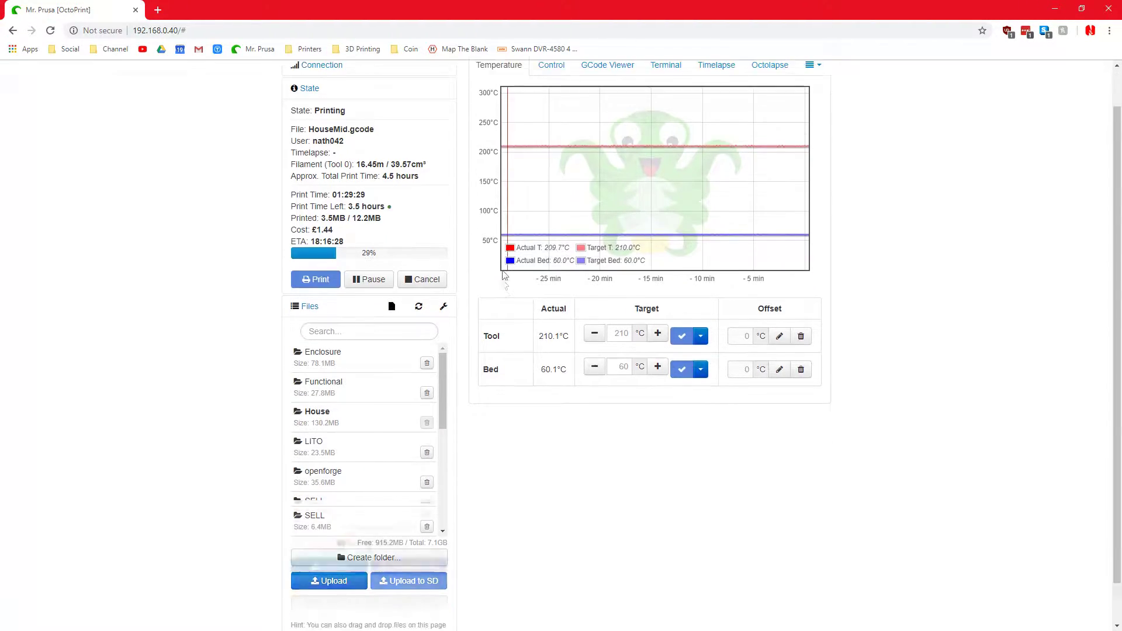
{"action": "scroll", "coordinate": [373, 421], "scroll_direction": "down", "scroll_amount": 4}
{"action": "scroll", "coordinate": [373, 421], "scroll_direction": "up", "scroll_amount": 5}
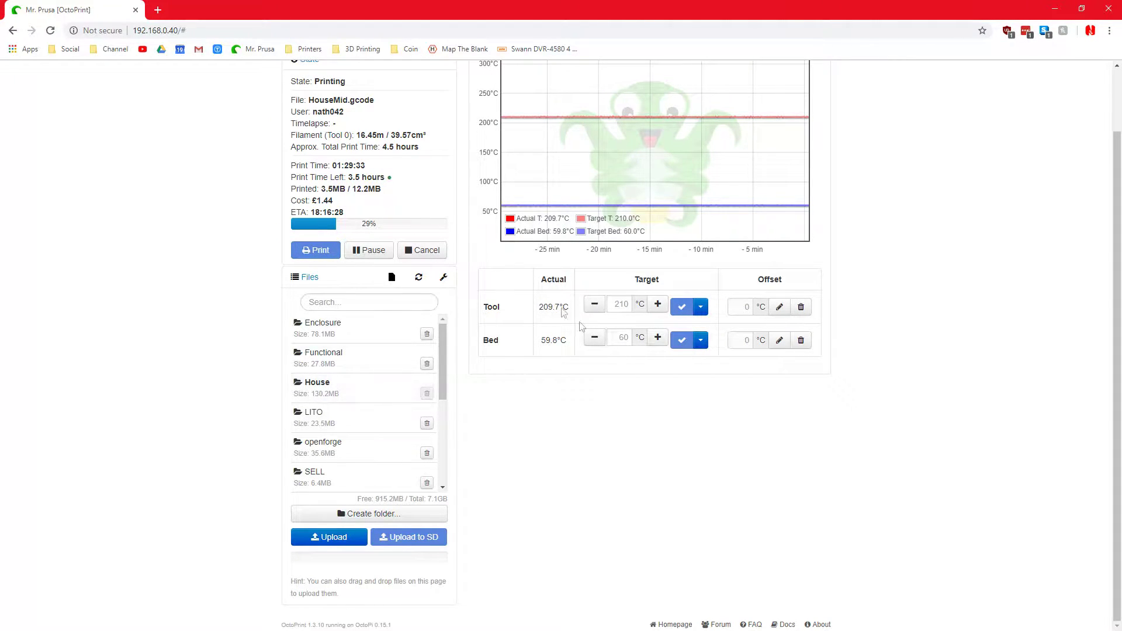
{"action": "scroll", "coordinate": [534, 463], "scroll_direction": "up", "scroll_amount": 2}
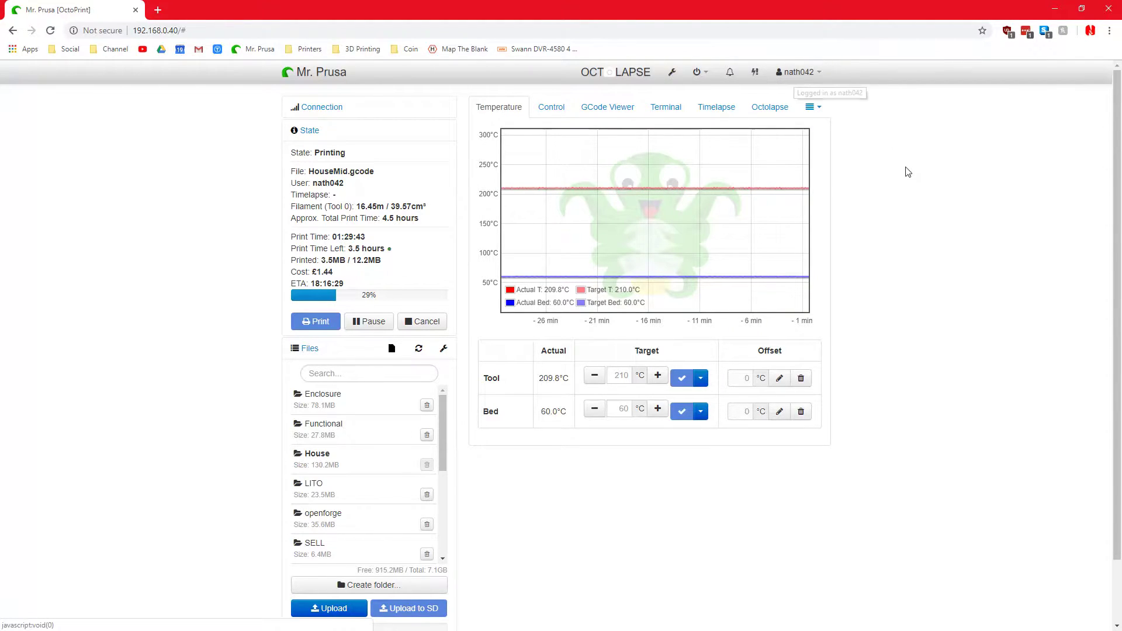
- Check which extra plugin pages are available and open the WebcamStreamer Plugin page
{"action": "left_click", "coordinate": [824, 114]}
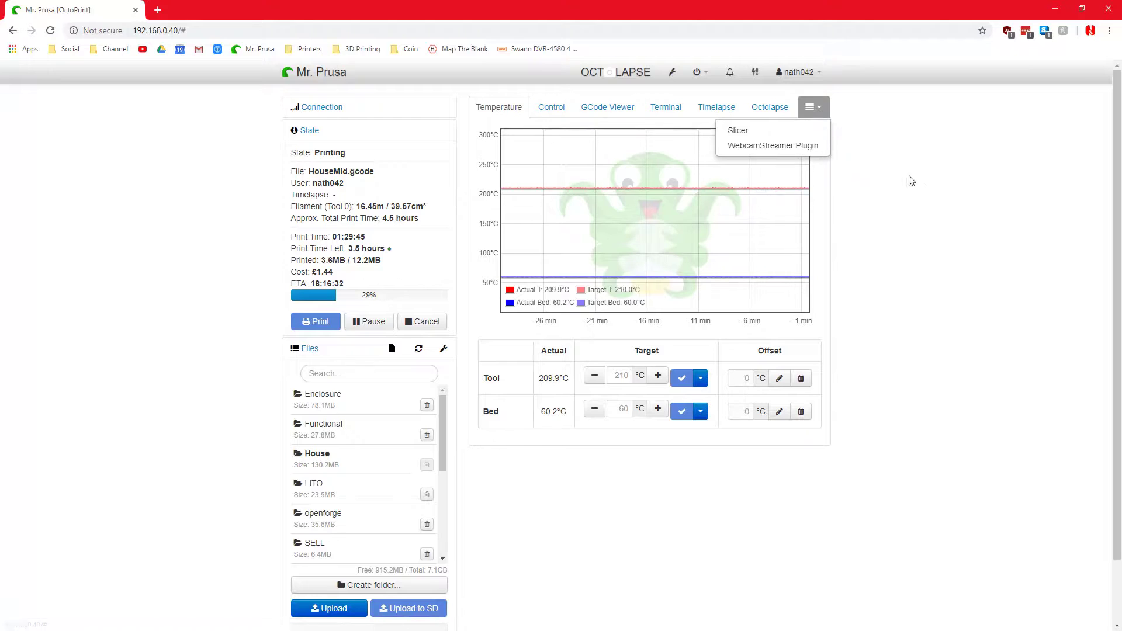
{"action": "left_click", "coordinate": [912, 251]}
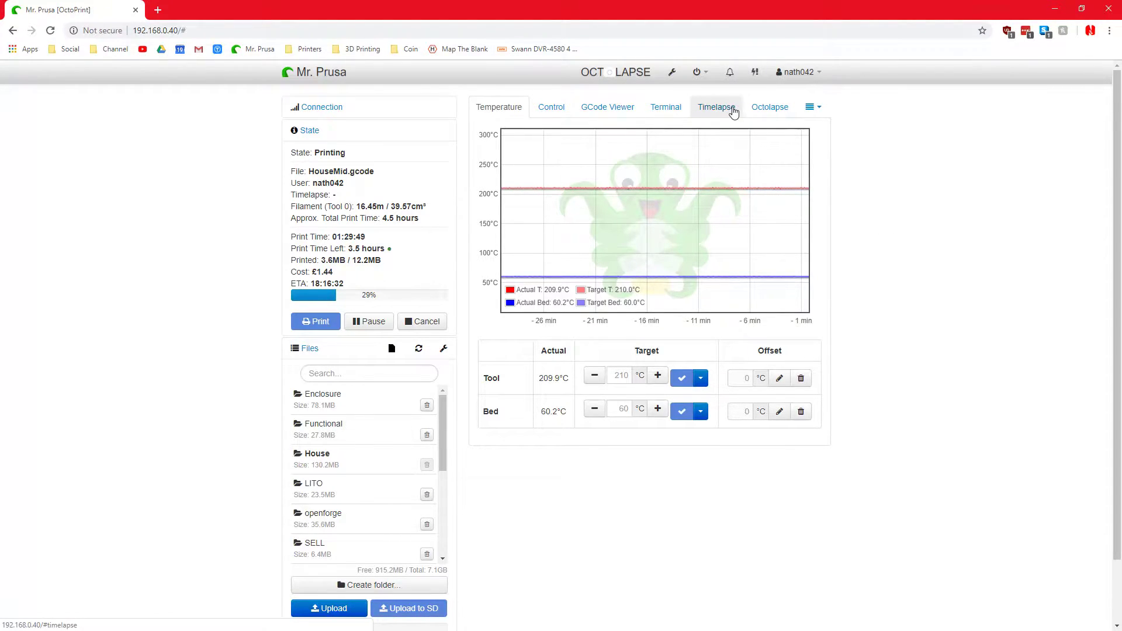
{"action": "left_click", "coordinate": [816, 111]}
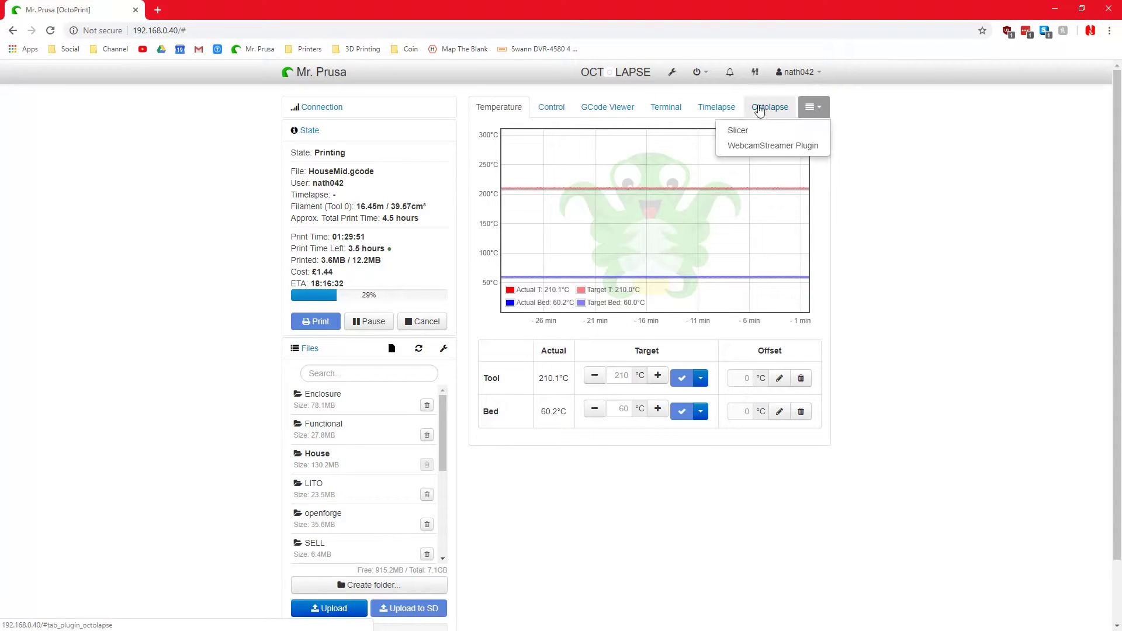
{"action": "left_click", "coordinate": [761, 146]}
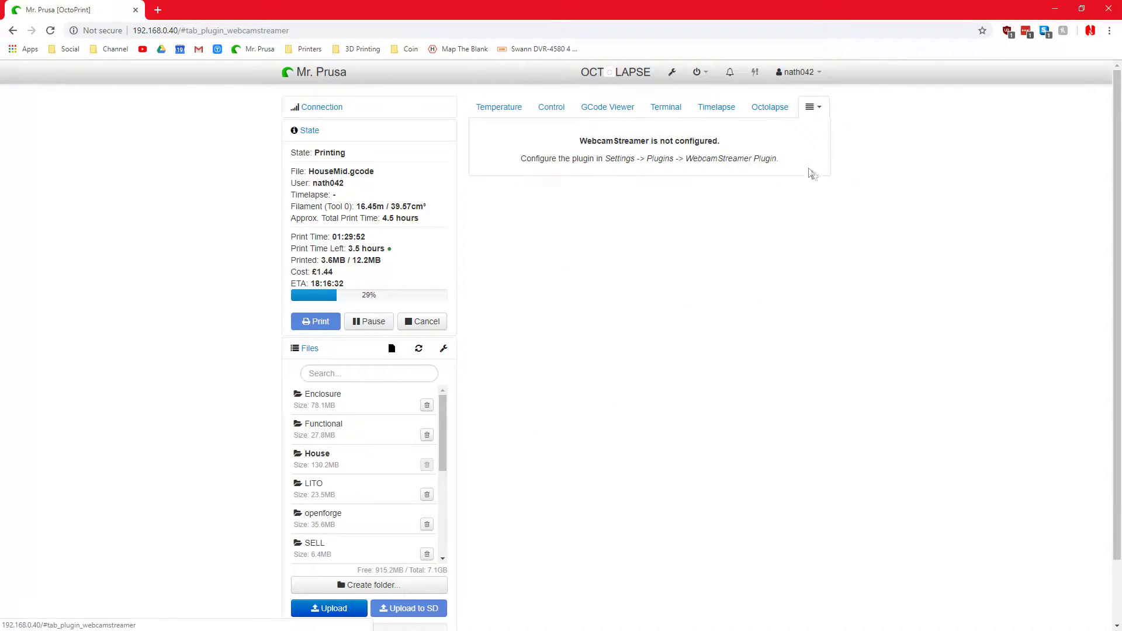
- Open the Slicer page and examine its build plate preview, slicer choice and general slicing options
{"action": "left_click", "coordinate": [813, 108]}
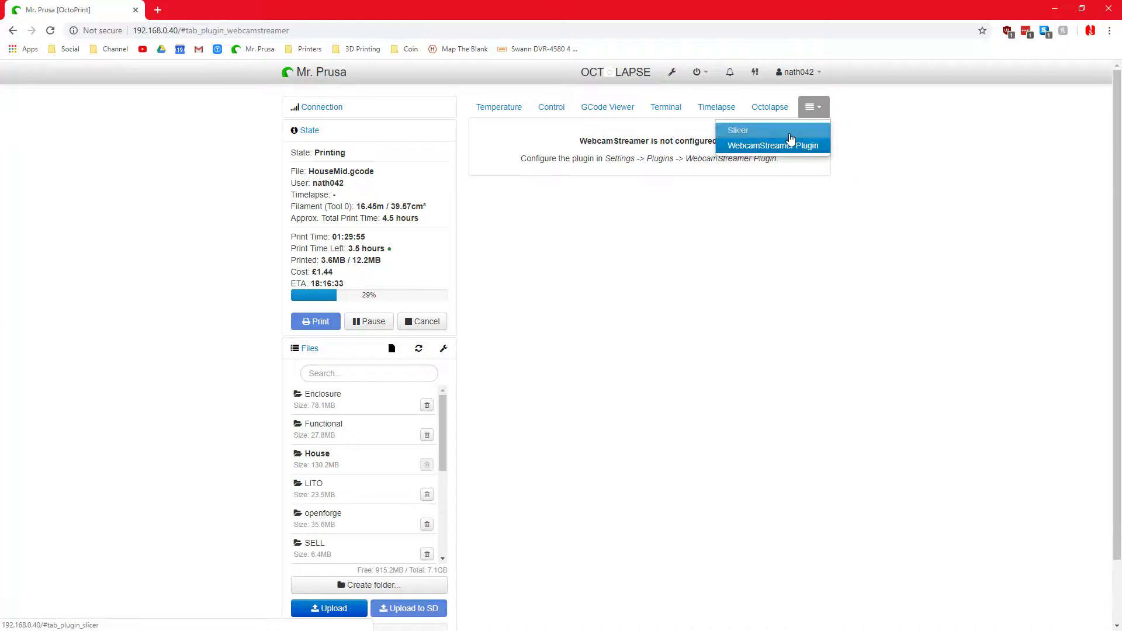
{"action": "left_click", "coordinate": [795, 129]}
{"action": "scroll", "coordinate": [898, 198], "scroll_direction": "down", "scroll_amount": 2}
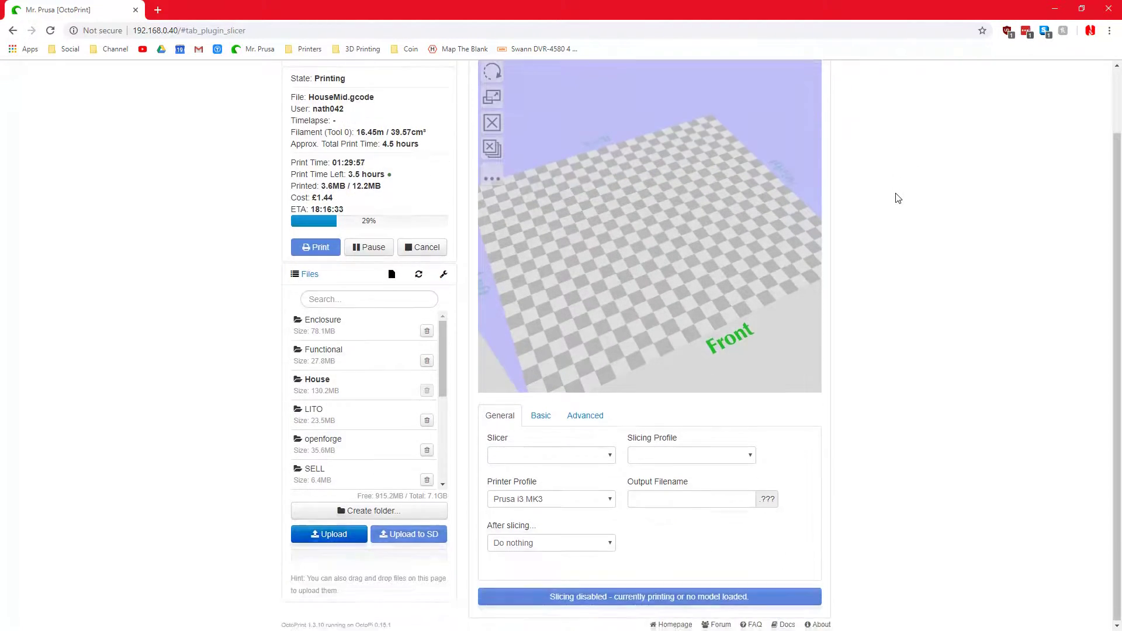
{"action": "left_click", "coordinate": [548, 461]}
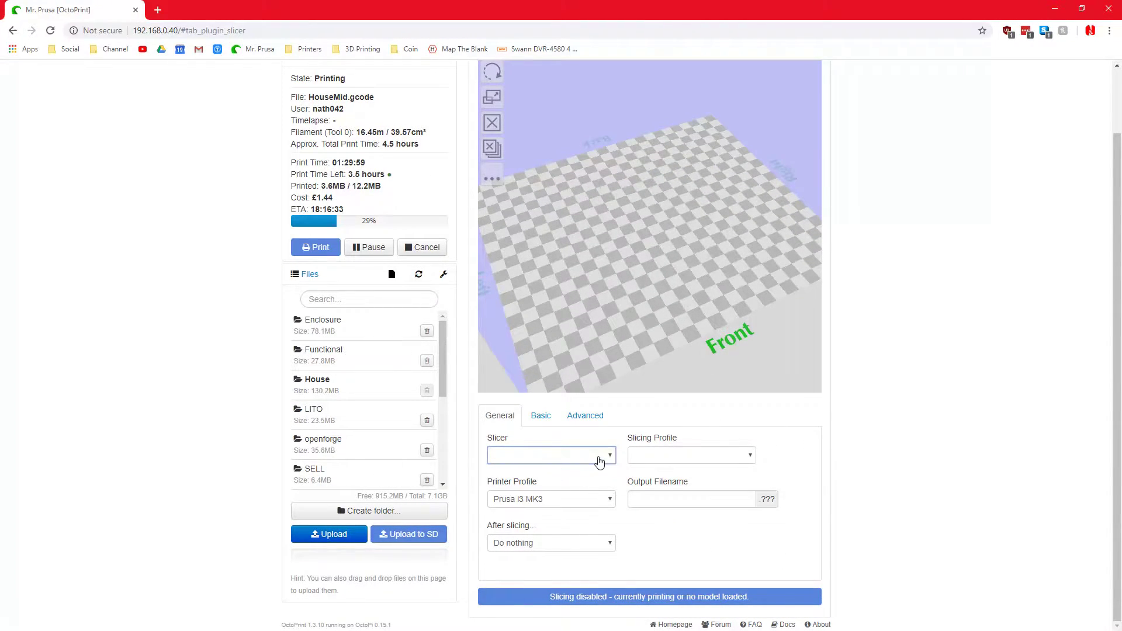
{"action": "scroll", "coordinate": [821, 459], "scroll_direction": "up", "scroll_amount": 2}
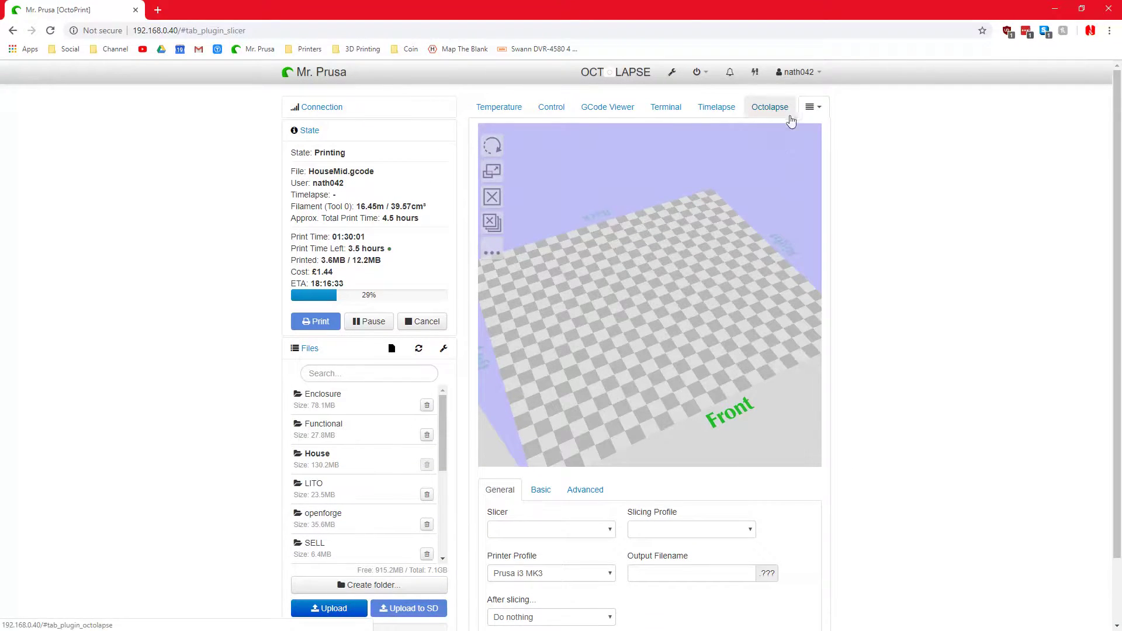
{"action": "left_click", "coordinate": [812, 110]}
{"action": "left_click", "coordinate": [812, 130]}
{"action": "scroll", "coordinate": [892, 431], "scroll_direction": "down", "scroll_amount": 1}
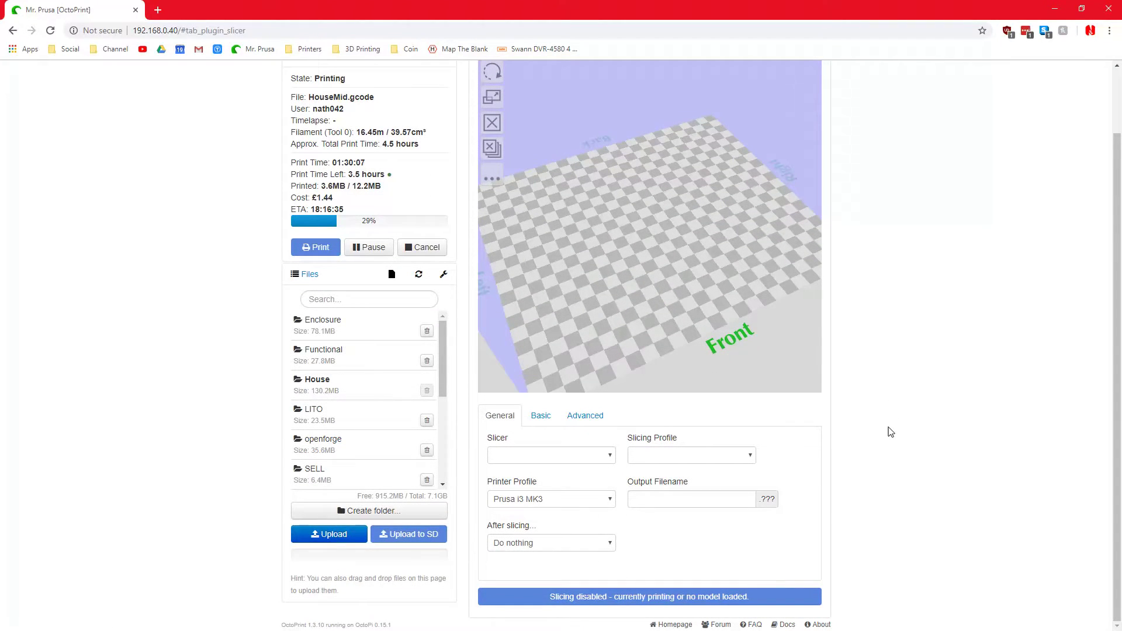
{"action": "scroll", "coordinate": [889, 432], "scroll_direction": "up", "scroll_amount": 1}
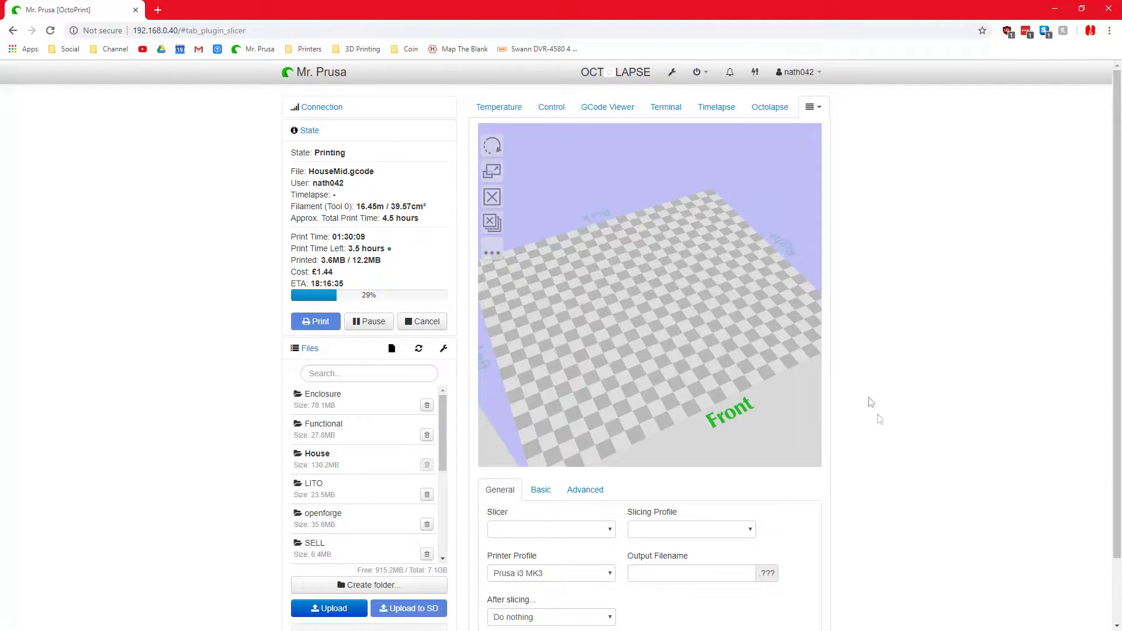
- Open the Octolapse page and glance over its status and current profile settings
{"action": "left_click", "coordinate": [778, 109]}
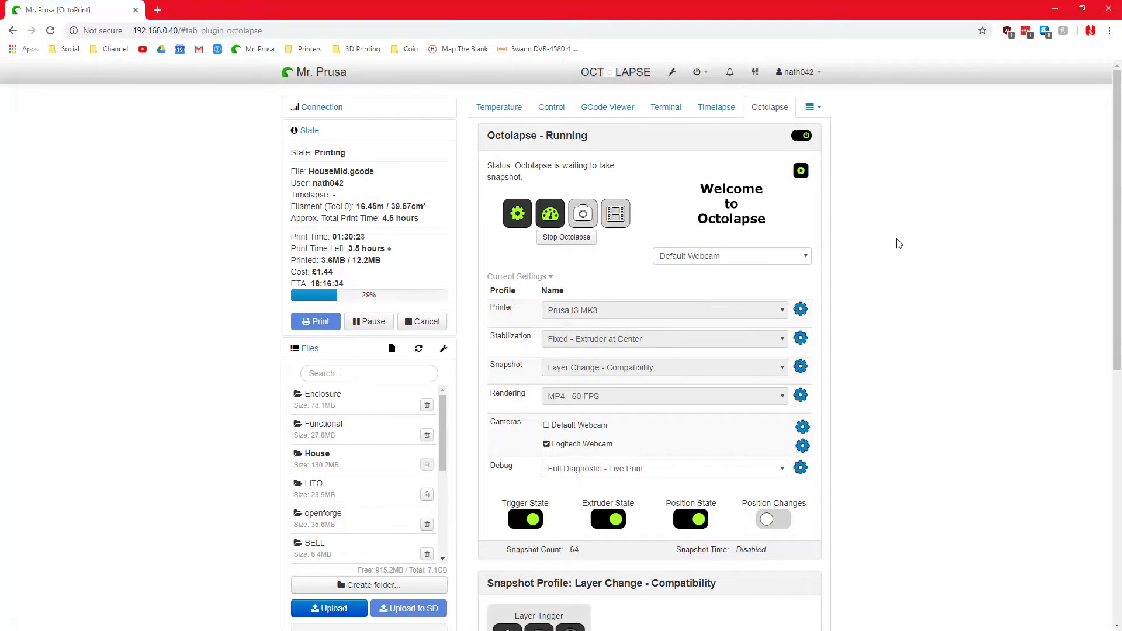
{"action": "scroll", "coordinate": [880, 243], "scroll_direction": "down", "scroll_amount": 2}
{"action": "scroll", "coordinate": [880, 243], "scroll_direction": "up", "scroll_amount": 2}
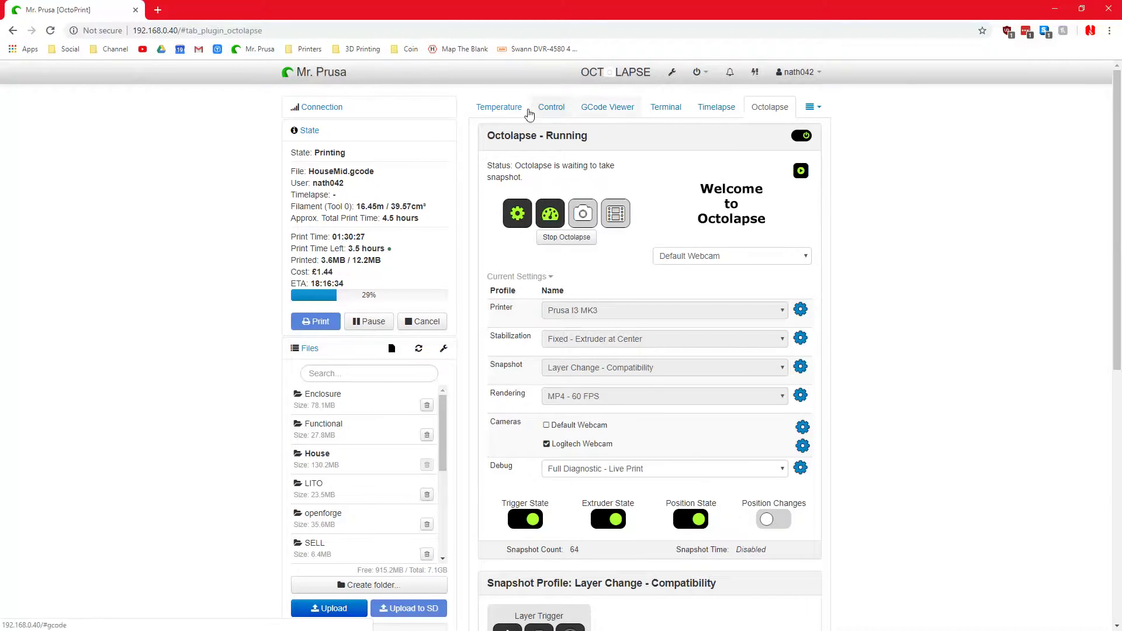
- Open the Timelapse page and sort the finished timelapses by date (descending)
{"action": "left_click", "coordinate": [711, 114]}
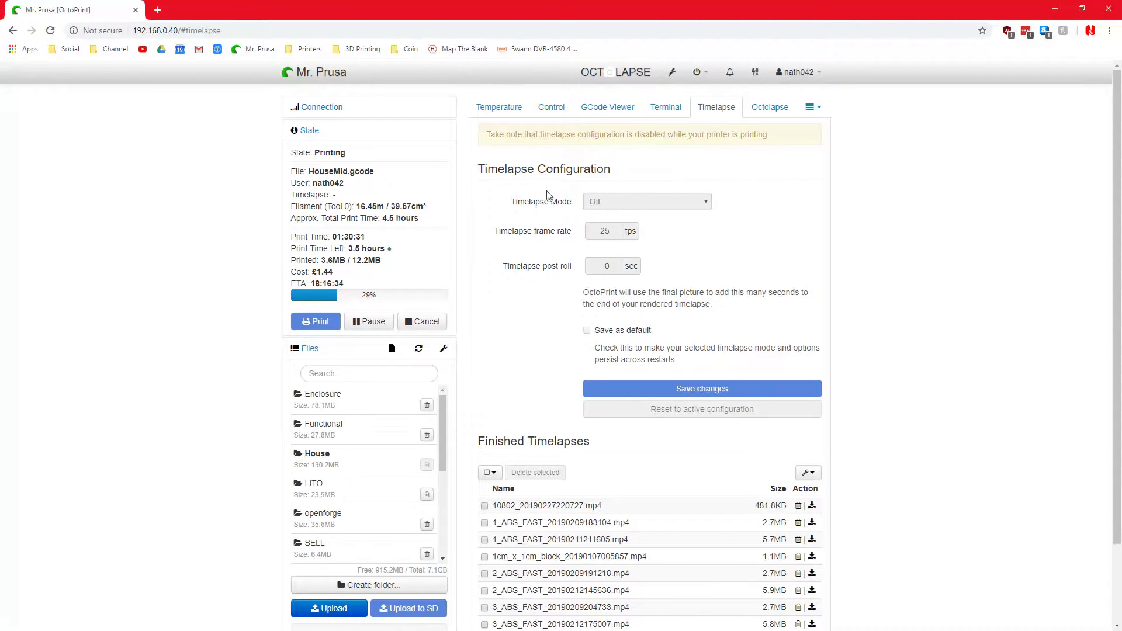
{"action": "scroll", "coordinate": [516, 335], "scroll_direction": "down", "scroll_amount": 2}
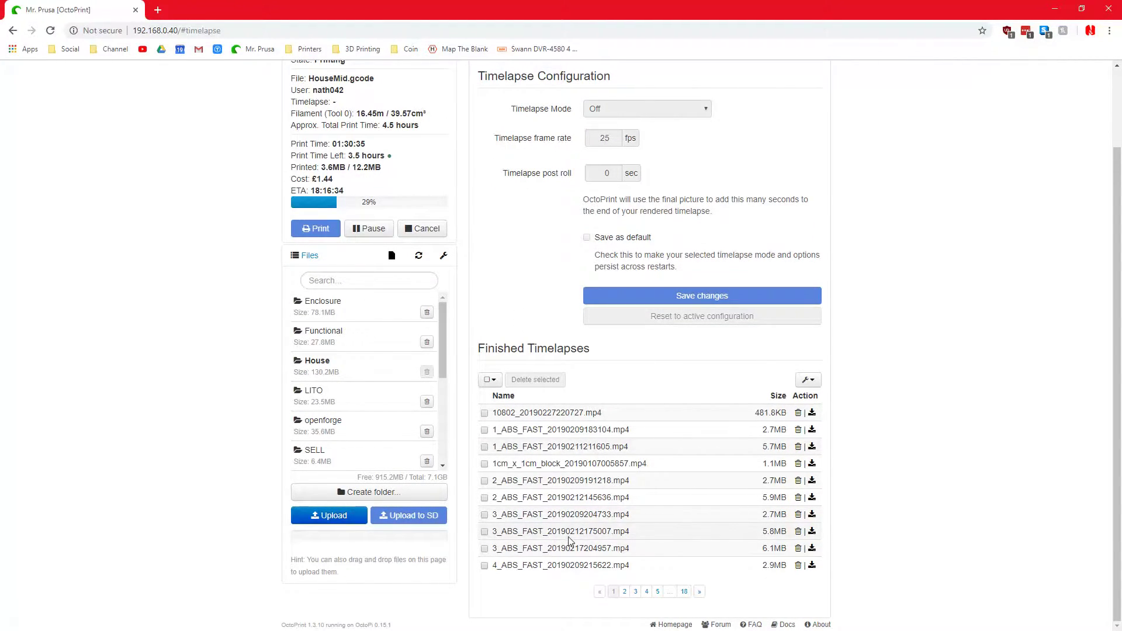
{"action": "scroll", "coordinate": [578, 554], "scroll_direction": "up", "scroll_amount": 2}
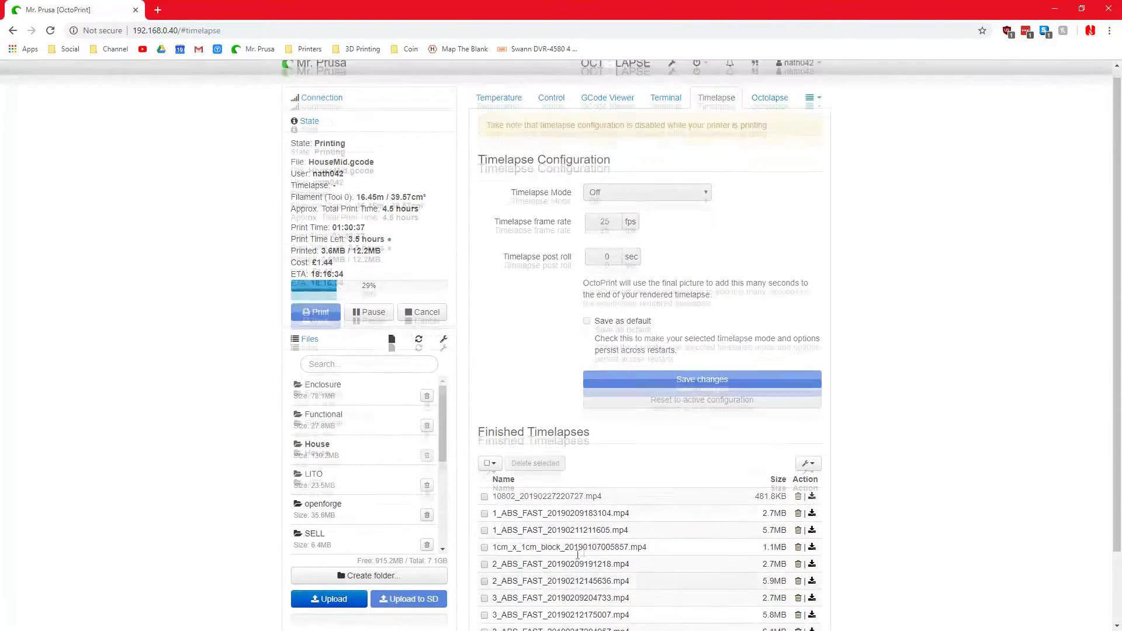
{"action": "scroll", "coordinate": [577, 554], "scroll_direction": "down", "scroll_amount": 2}
{"action": "left_click", "coordinate": [809, 380]}
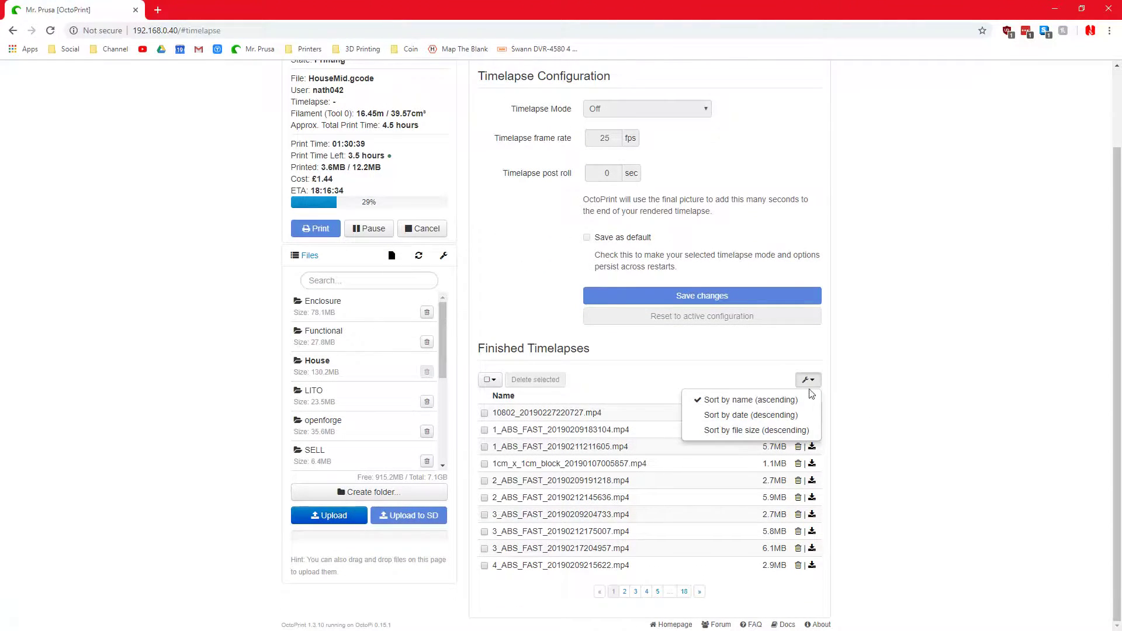
{"action": "left_click", "coordinate": [749, 415]}
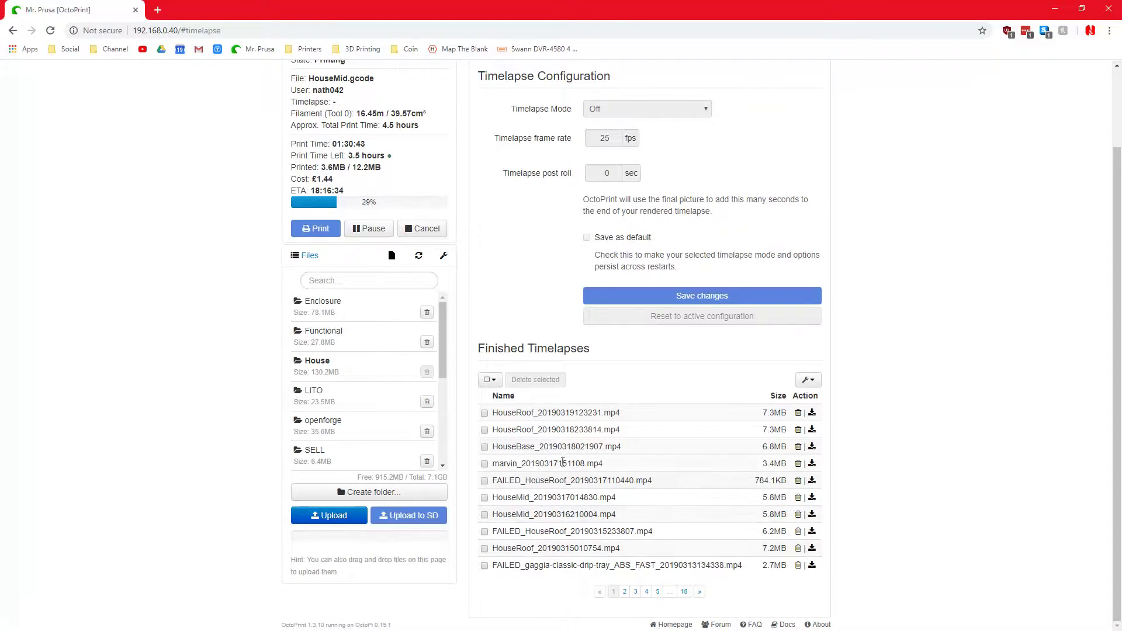
- Examine the finished timelapses, paying attention to the HouseRoof recordings marked FAILED
{"action": "left_click_drag", "start_coordinate": [503, 531], "coordinate": [533, 531]}
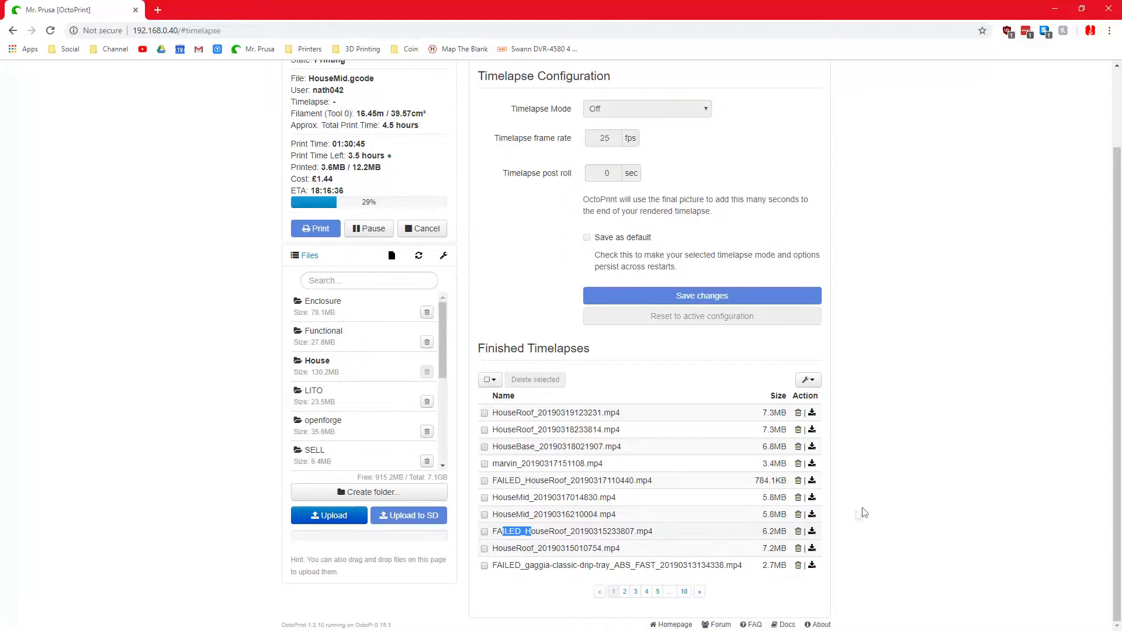
{"action": "left_click", "coordinate": [917, 456]}
{"action": "scroll", "coordinate": [882, 421], "scroll_direction": "up", "scroll_amount": 2}
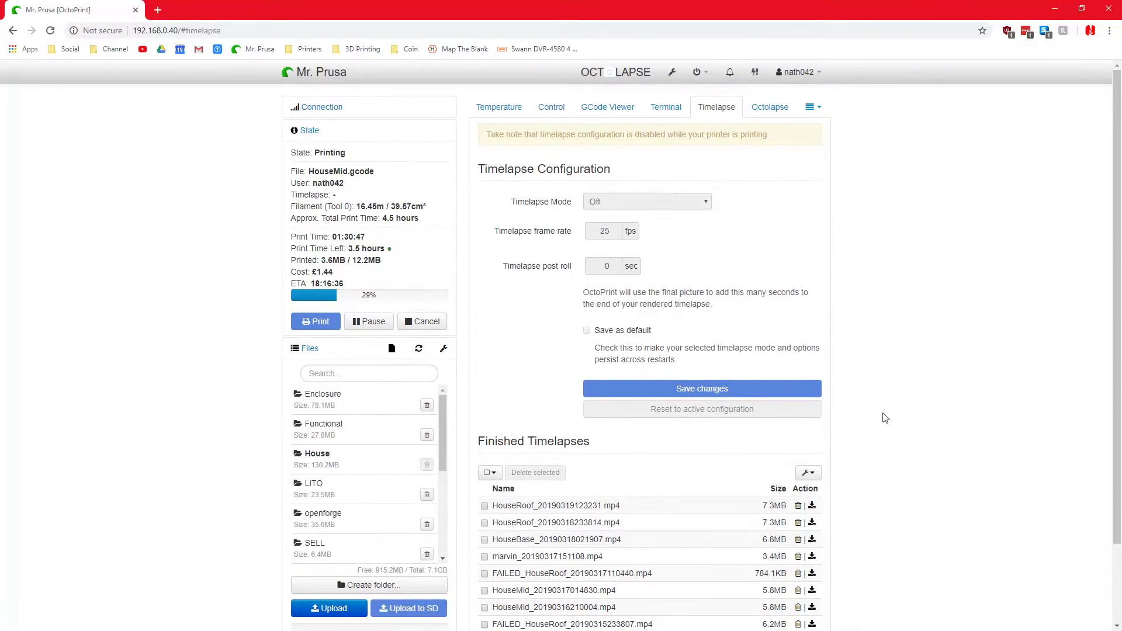
{"action": "scroll", "coordinate": [759, 456], "scroll_direction": "down", "scroll_amount": 2}
{"action": "left_click_drag", "start_coordinate": [496, 481], "coordinate": [764, 481]}
{"action": "left_click", "coordinate": [562, 484]}
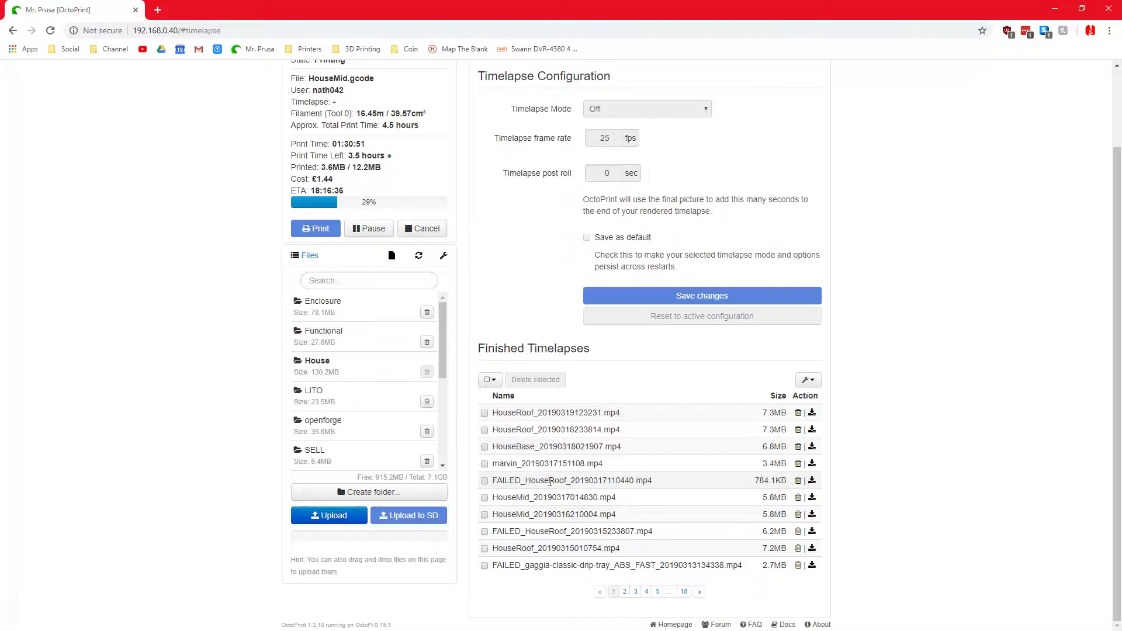
{"action": "scroll", "coordinate": [559, 482], "scroll_direction": "up", "scroll_amount": 2}
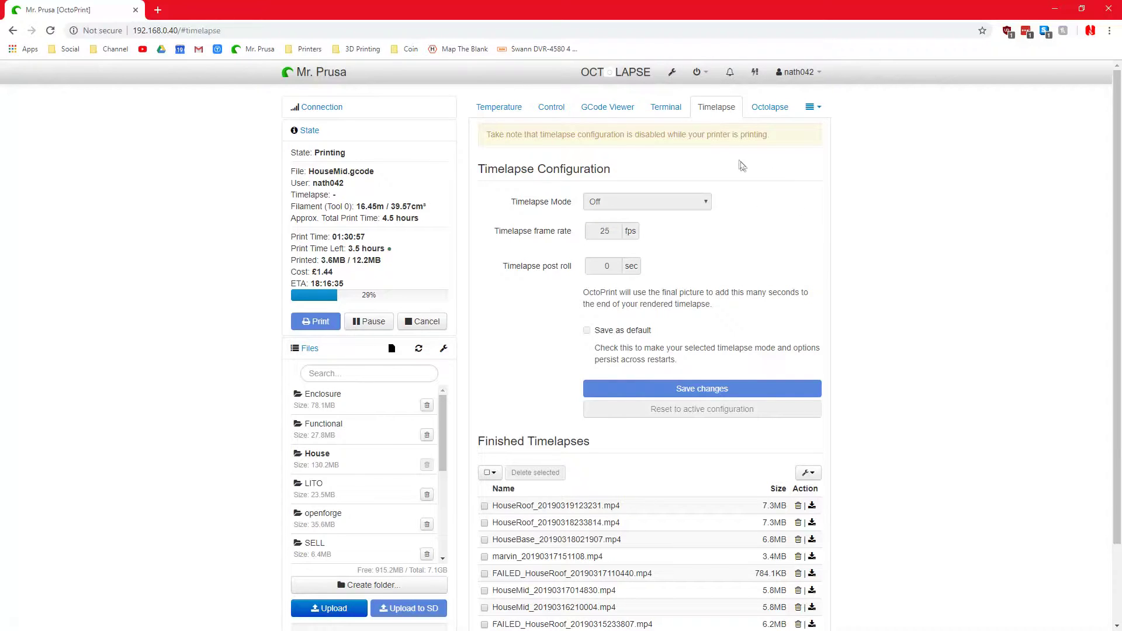
- Return to Octolapse and examine its profiles, snapshot, extruder and position state sections, and webcam selection
{"action": "left_click", "coordinate": [778, 106]}
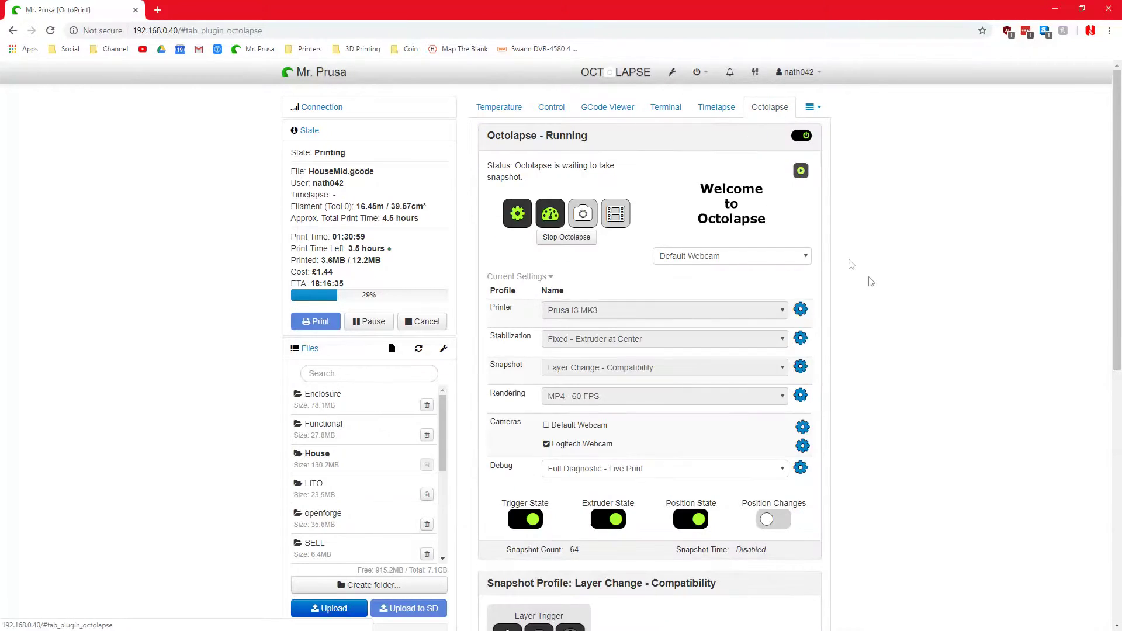
{"action": "scroll", "coordinate": [871, 281], "scroll_direction": "down", "scroll_amount": 2}
{"action": "scroll", "coordinate": [725, 243], "scroll_direction": "up", "scroll_amount": 2}
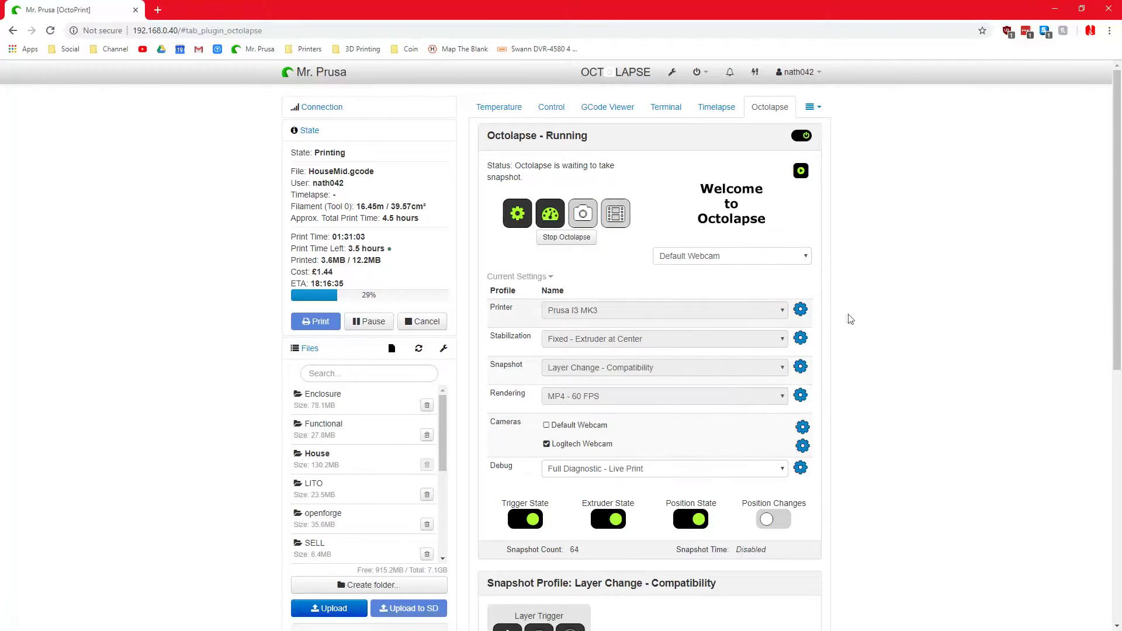
{"action": "scroll", "coordinate": [847, 320], "scroll_direction": "down", "scroll_amount": 1}
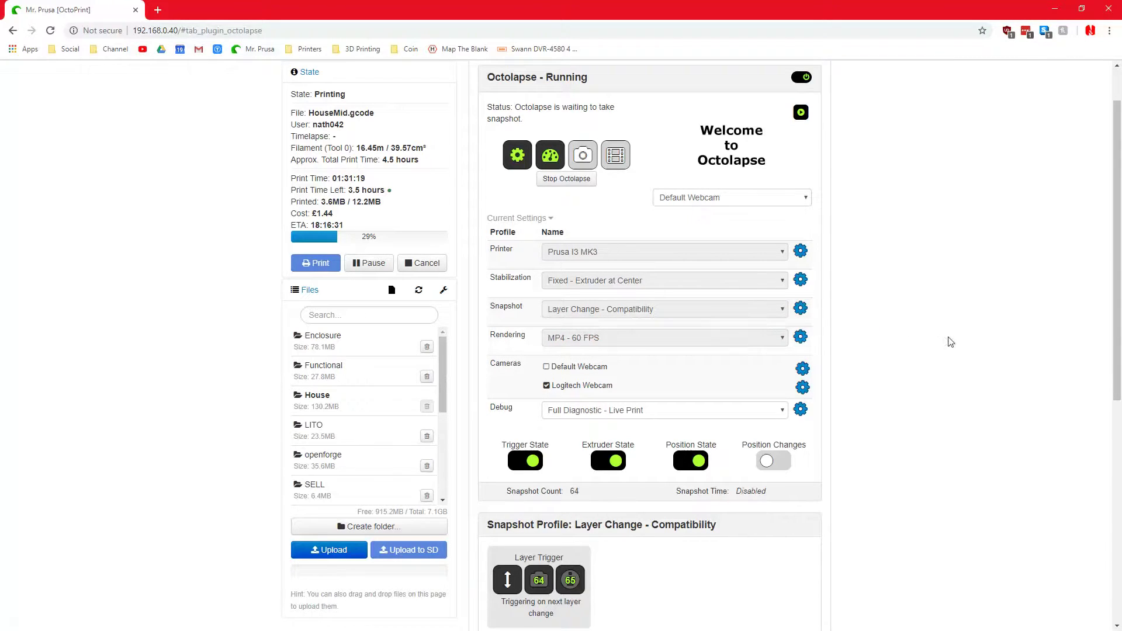
{"action": "scroll", "coordinate": [949, 330], "scroll_direction": "down", "scroll_amount": 3}
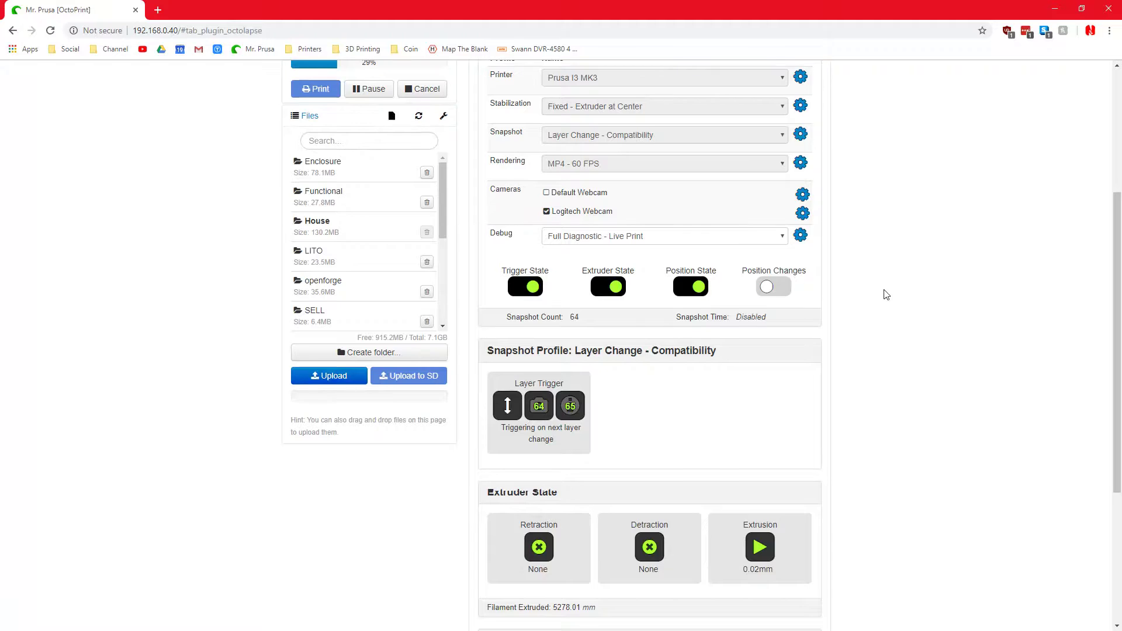
{"action": "scroll", "coordinate": [753, 283], "scroll_direction": "up", "scroll_amount": 5}
{"action": "scroll", "coordinate": [818, 468], "scroll_direction": "down", "scroll_amount": 9}
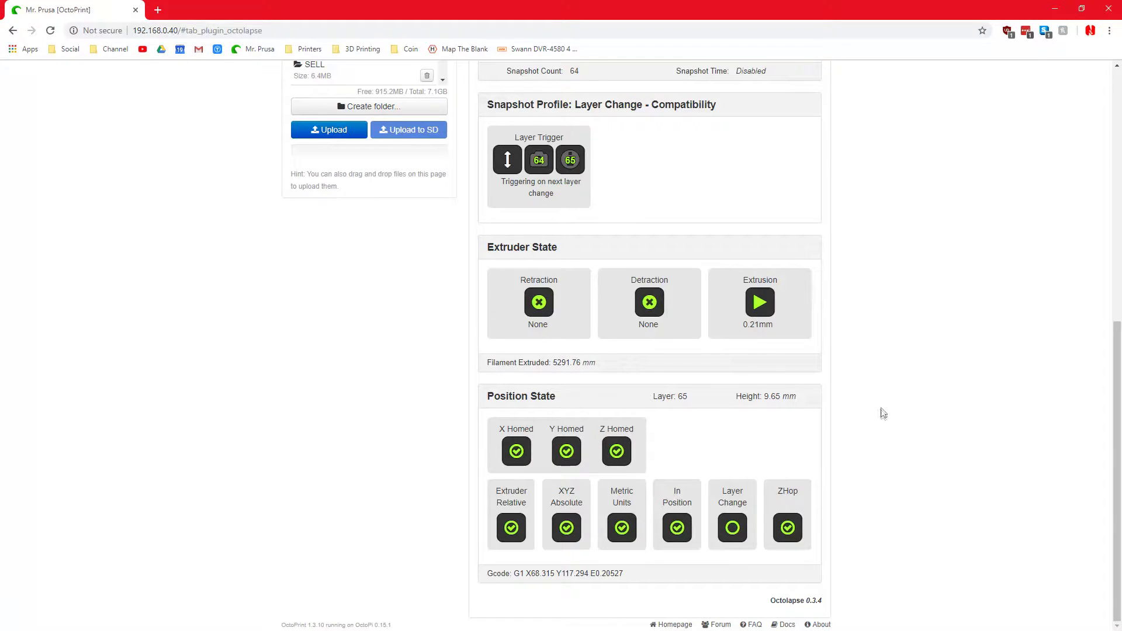
{"action": "scroll", "coordinate": [864, 484], "scroll_direction": "up", "scroll_amount": 8}
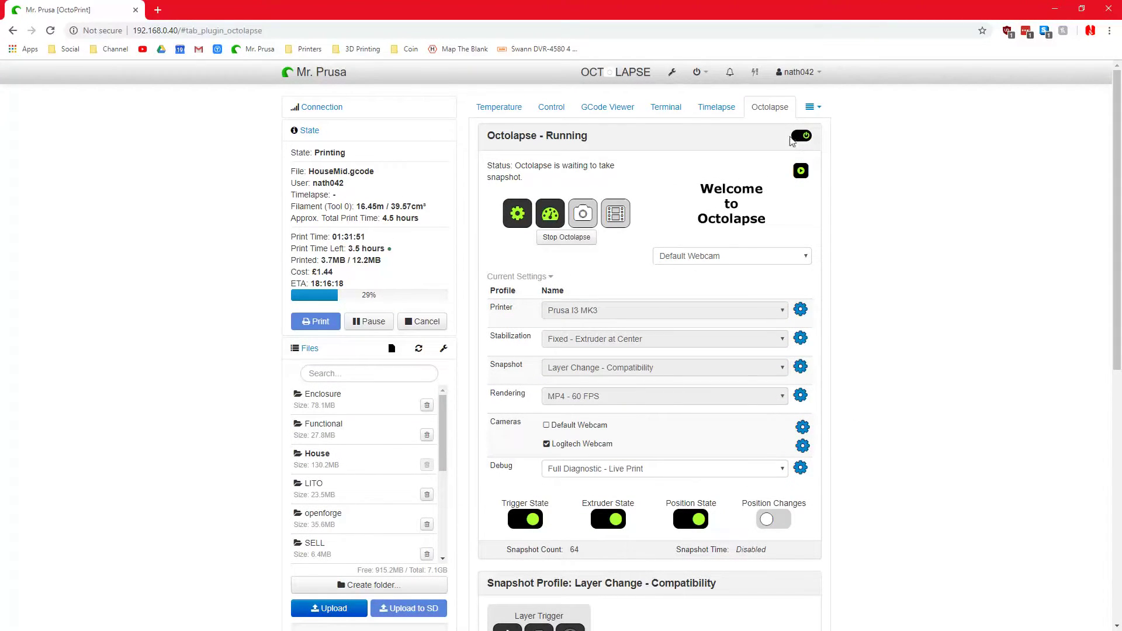
{"action": "left_click", "coordinate": [777, 256]}
{"action": "left_click", "coordinate": [737, 257]}
- Review the Cost Plugin's cost per time and filament weight cost in the OctoPrint settings, and close without saving
{"action": "left_click", "coordinate": [672, 72]}
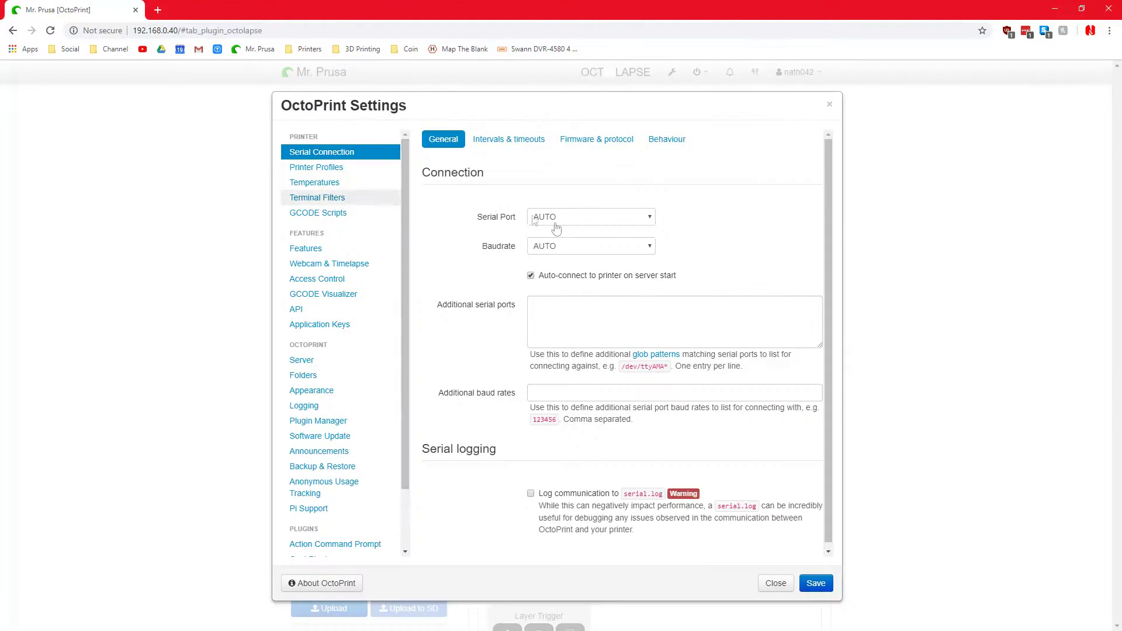
{"action": "scroll", "coordinate": [350, 339], "scroll_direction": "down", "scroll_amount": 3}
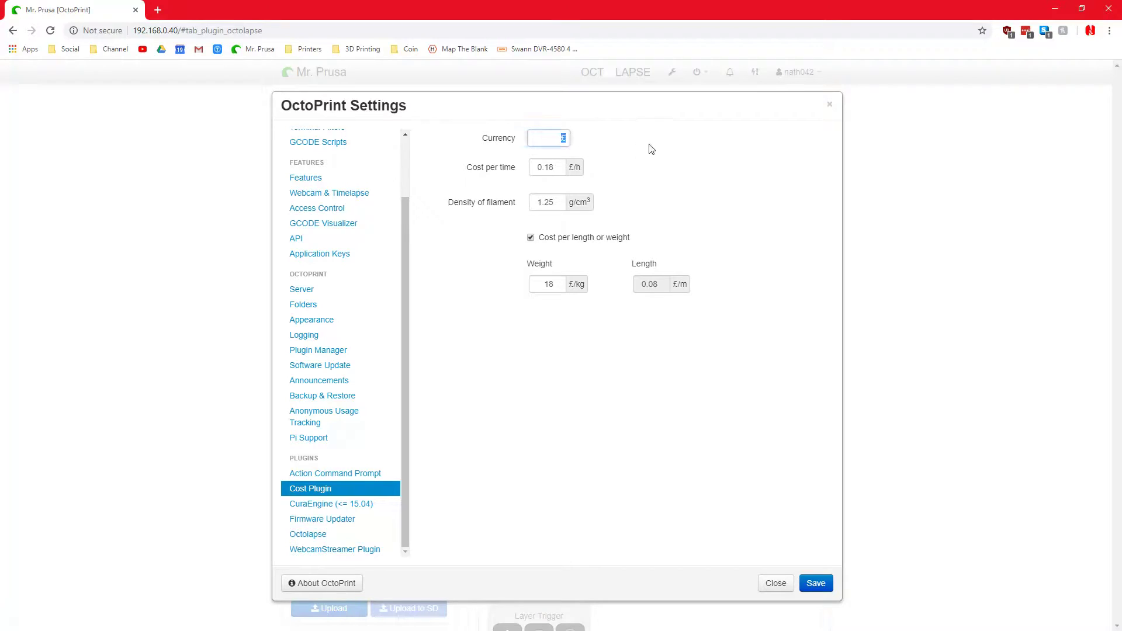
{"action": "left_click_drag", "start_coordinate": [540, 167], "coordinate": [605, 182]}
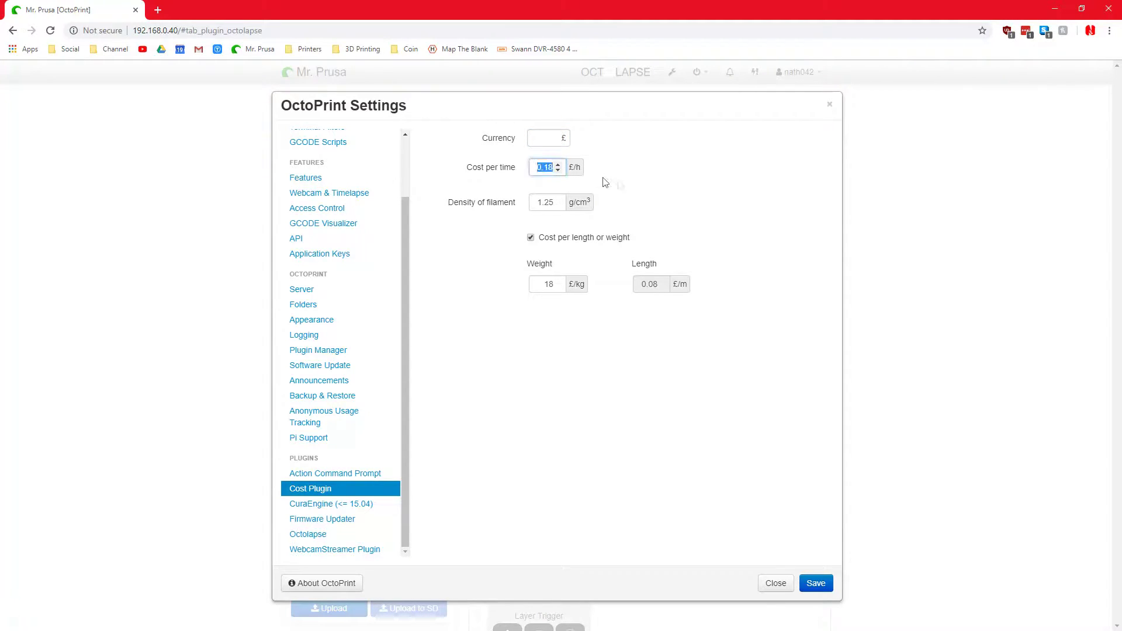
{"action": "left_click", "coordinate": [737, 184]}
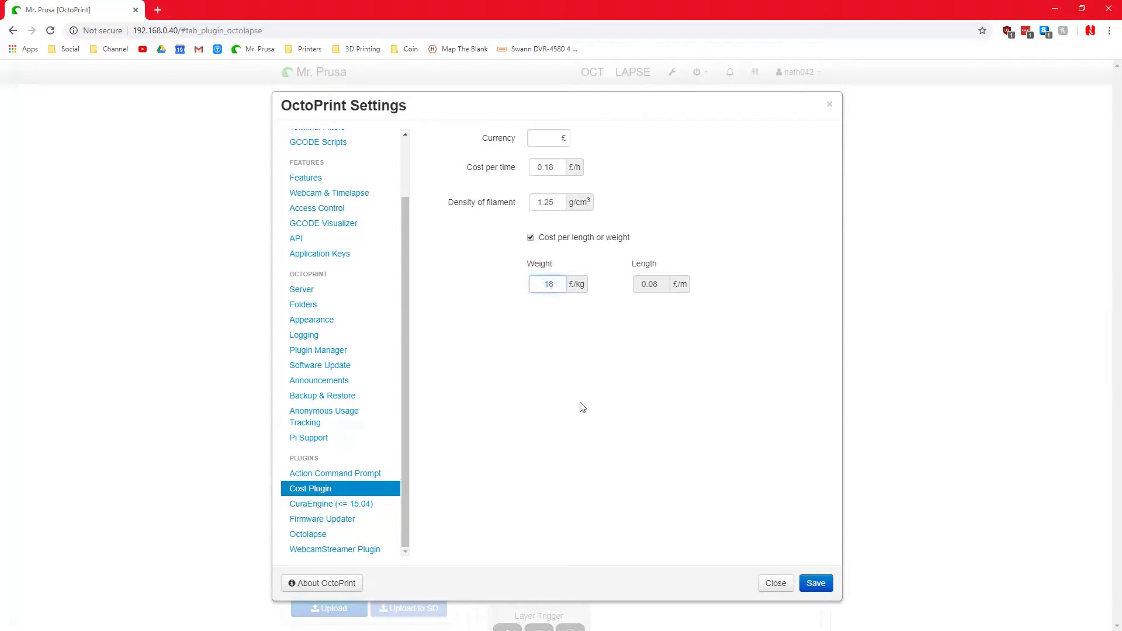
{"action": "double_click", "coordinate": [544, 284]}
{"action": "left_click", "coordinate": [546, 292]}
{"action": "left_click", "coordinate": [542, 166]}
{"action": "left_click", "coordinate": [775, 584]}
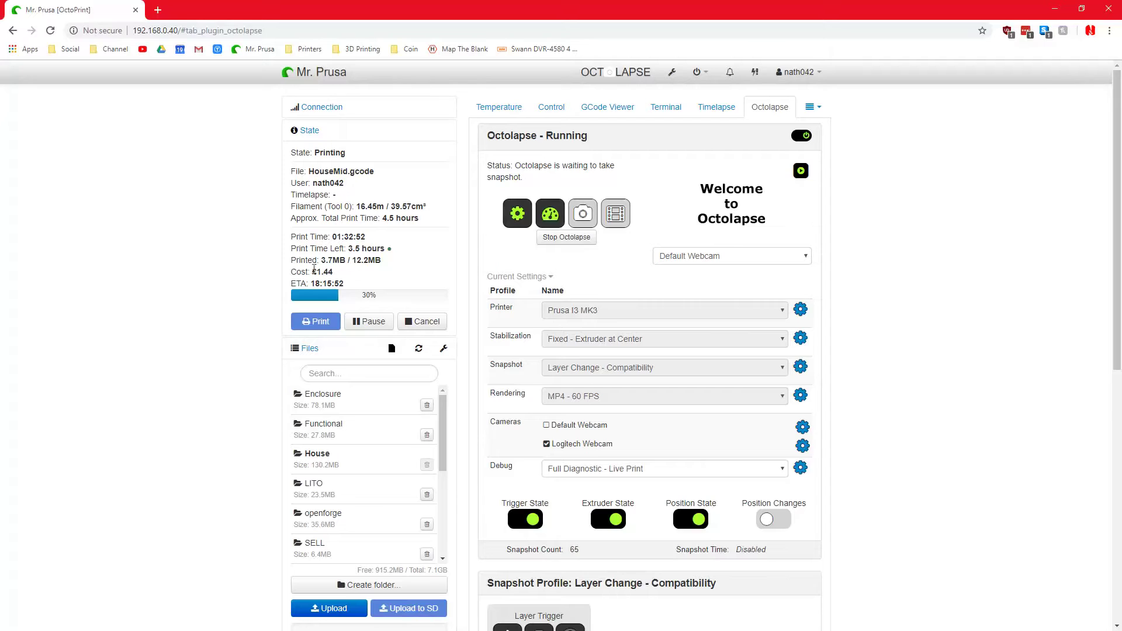
- Highlight the running print's cost in the print state section and look over the stored file folders
{"action": "left_click_drag", "start_coordinate": [297, 272], "coordinate": [335, 273]}
{"action": "scroll", "coordinate": [196, 401], "scroll_direction": "down", "scroll_amount": 2}
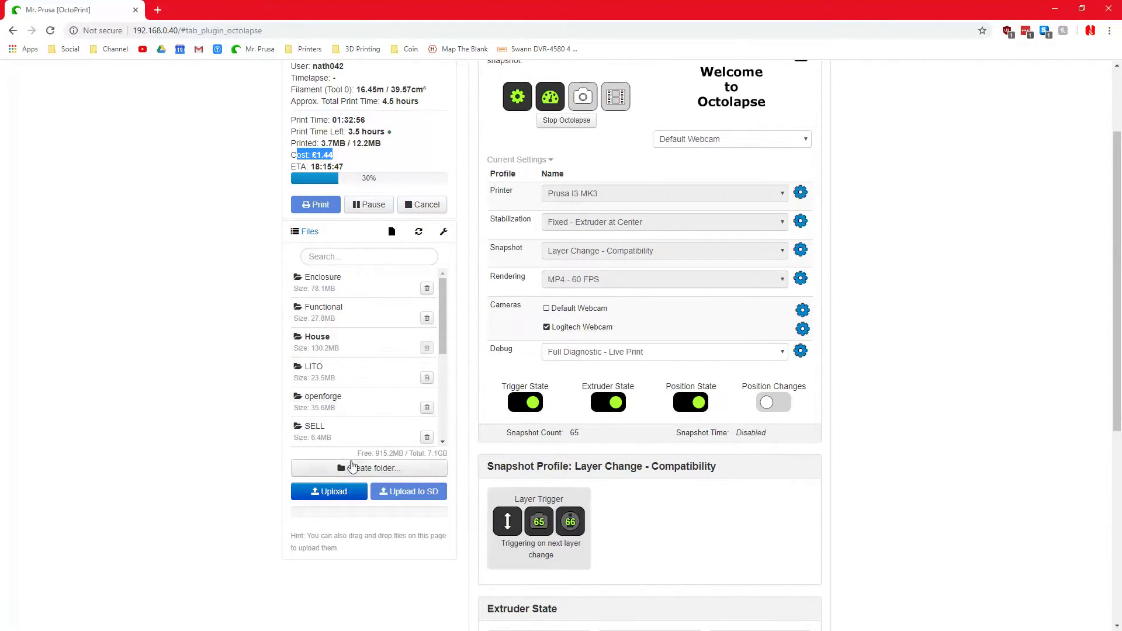
{"action": "scroll", "coordinate": [386, 342], "scroll_direction": "down", "scroll_amount": 2}
{"action": "scroll", "coordinate": [380, 375], "scroll_direction": "up", "scroll_amount": 2}
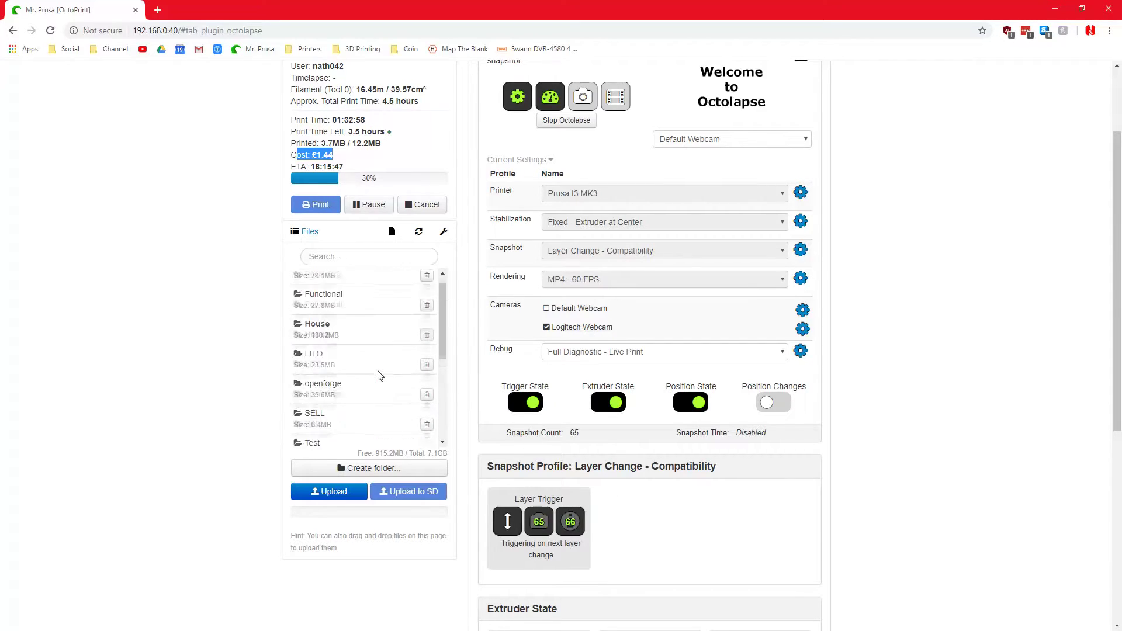
- Open the House folder and examine the HouseBase.gcode details, highlighting its last print time and cost
{"action": "left_click", "coordinate": [321, 335]}
{"action": "scroll", "coordinate": [350, 398], "scroll_direction": "down", "scroll_amount": 2}
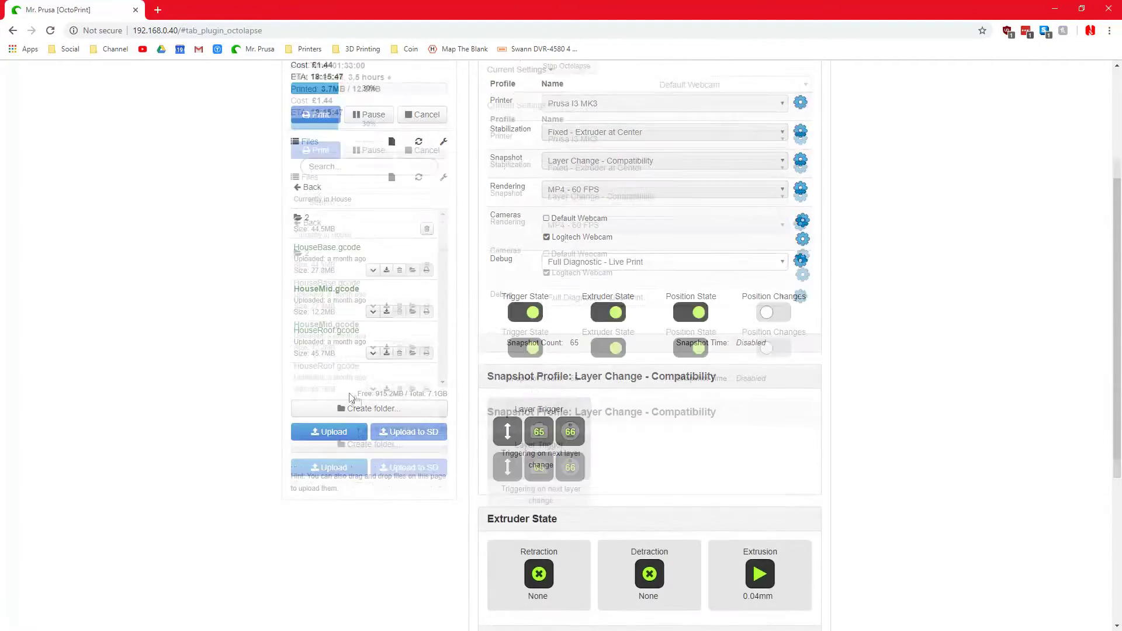
{"action": "scroll", "coordinate": [354, 409], "scroll_direction": "up", "scroll_amount": 2}
{"action": "scroll", "coordinate": [368, 374], "scroll_direction": "down", "scroll_amount": 1}
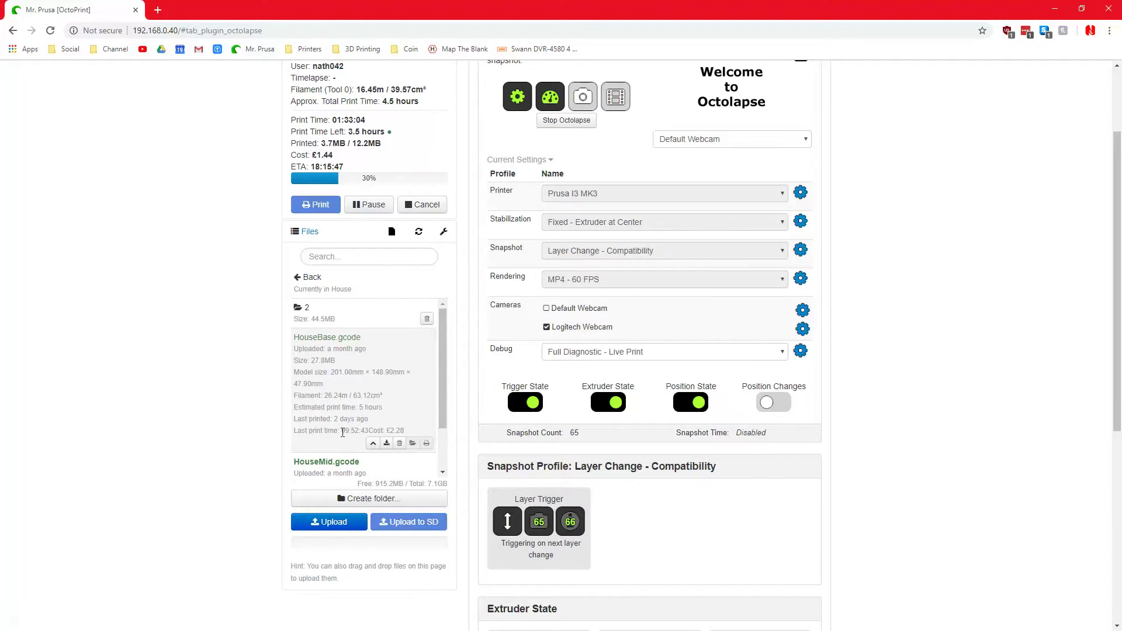
{"action": "left_click_drag", "start_coordinate": [342, 432], "coordinate": [375, 433]}
{"action": "left_click_drag", "start_coordinate": [390, 433], "coordinate": [408, 436]}
{"action": "scroll", "coordinate": [201, 380], "scroll_direction": "down", "scroll_amount": 3}
{"action": "scroll", "coordinate": [200, 381], "scroll_direction": "up", "scroll_amount": 4}
{"action": "scroll", "coordinate": [205, 377], "scroll_direction": "down", "scroll_amount": 3}
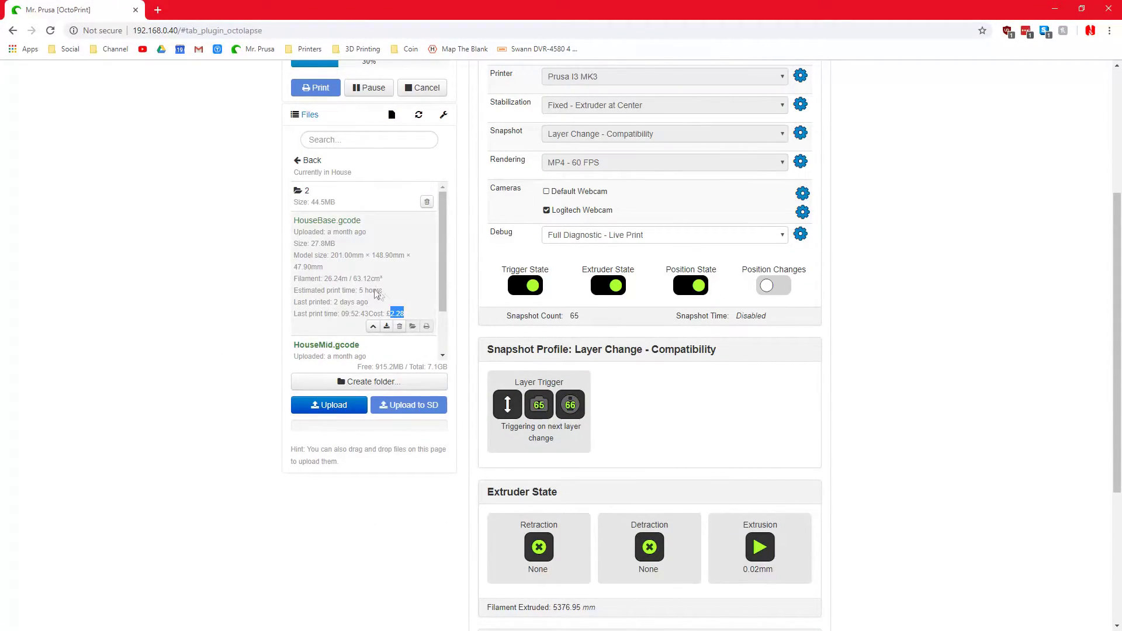
{"action": "left_click", "coordinate": [242, 281]}
{"action": "scroll", "coordinate": [385, 289], "scroll_direction": "down", "scroll_amount": 1}
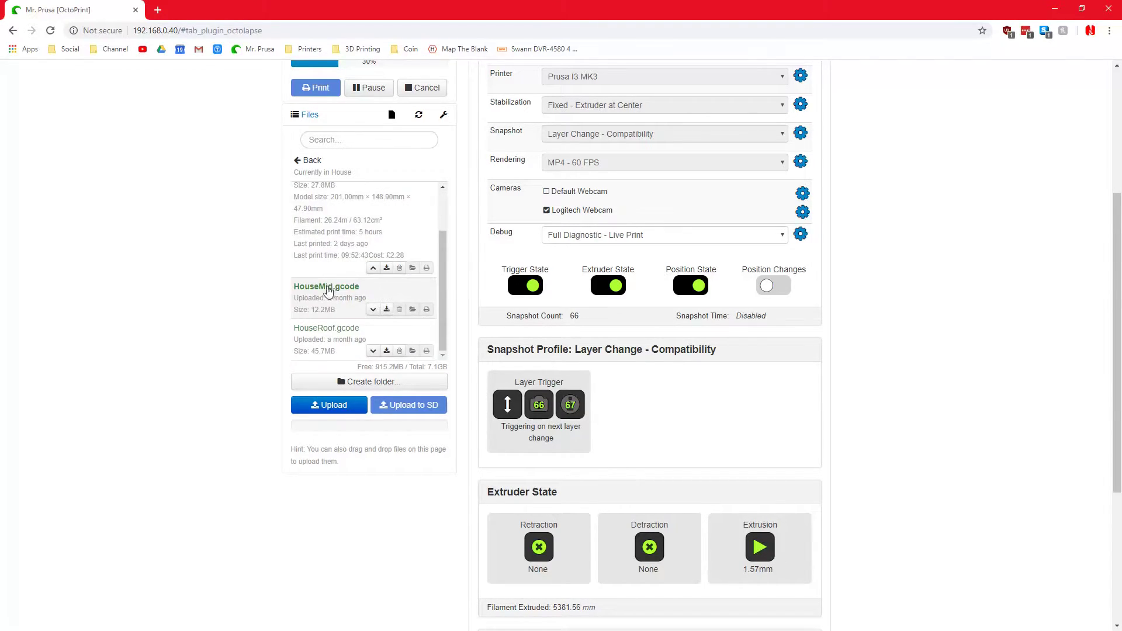
{"action": "scroll", "coordinate": [345, 283], "scroll_direction": "up", "scroll_amount": 1}
{"action": "scroll", "coordinate": [199, 367], "scroll_direction": "up", "scroll_amount": 4}
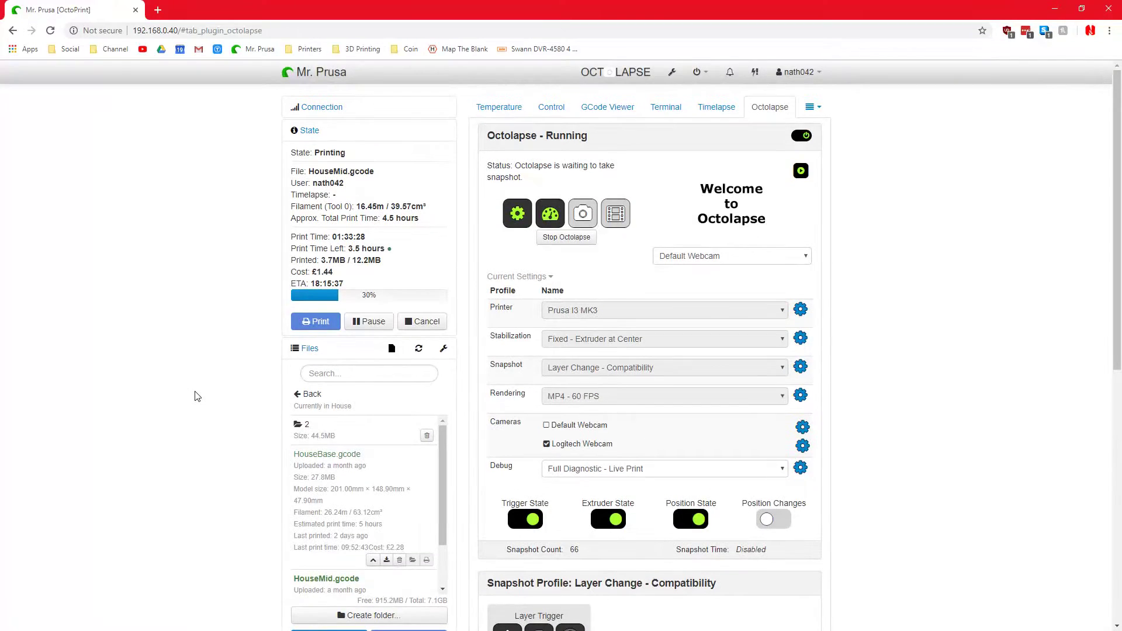
- Expand the HouseRoof.gcode details and highlight its last print time and cost
{"action": "scroll", "coordinate": [219, 351], "scroll_direction": "down", "scroll_amount": 3}
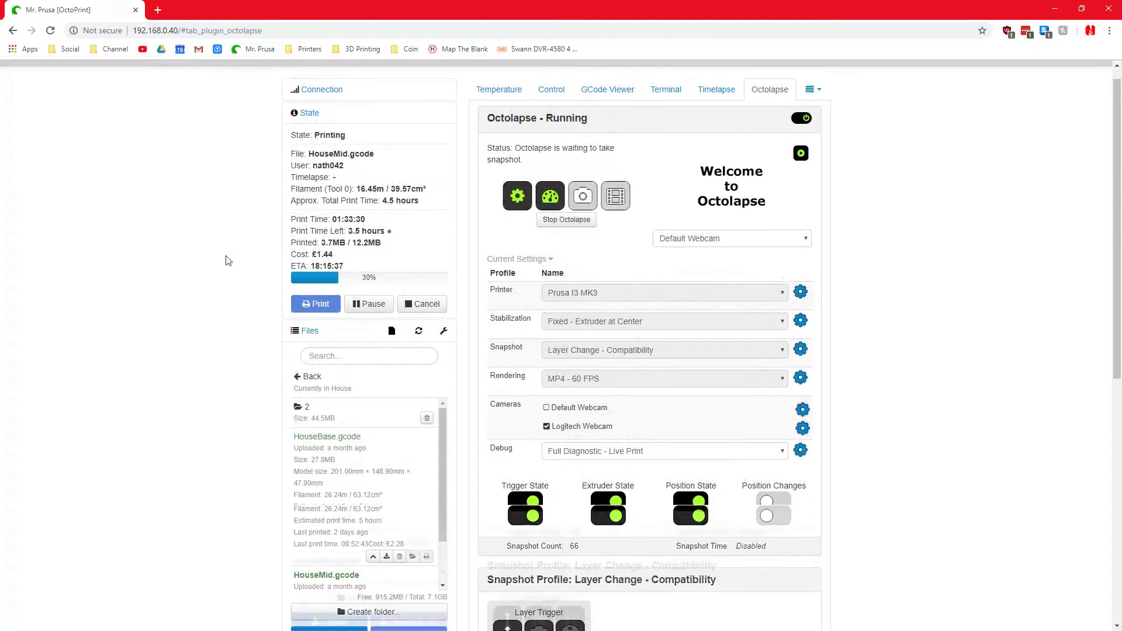
{"action": "scroll", "coordinate": [362, 352], "scroll_direction": "down", "scroll_amount": 1}
{"action": "scroll", "coordinate": [358, 351], "scroll_direction": "down", "scroll_amount": 2}
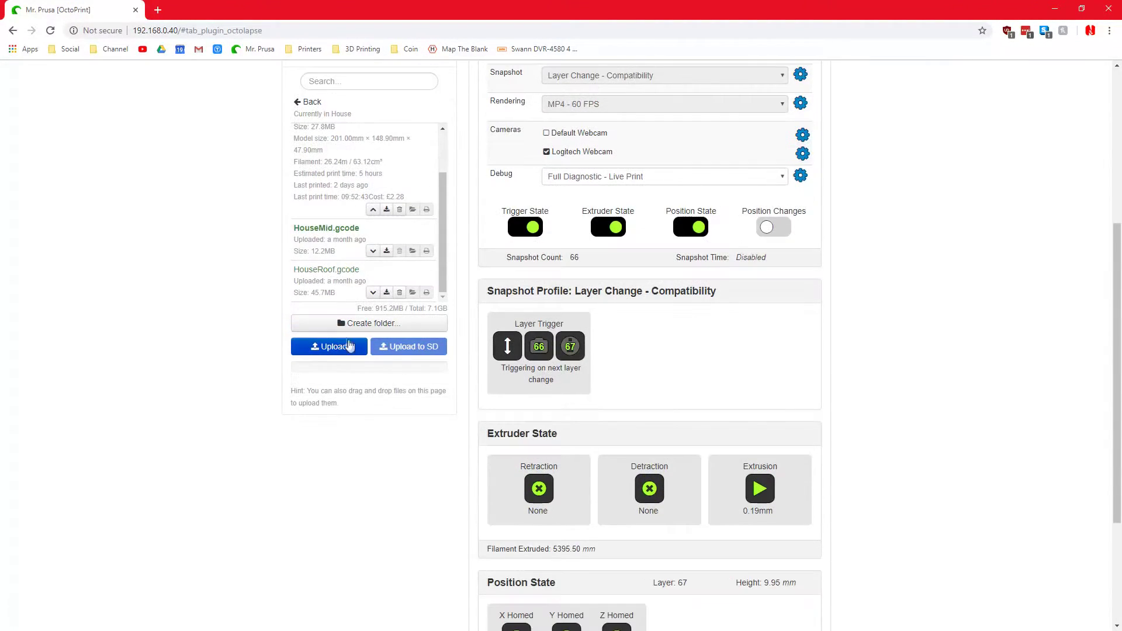
{"action": "scroll", "coordinate": [353, 252], "scroll_direction": "down", "scroll_amount": 2}
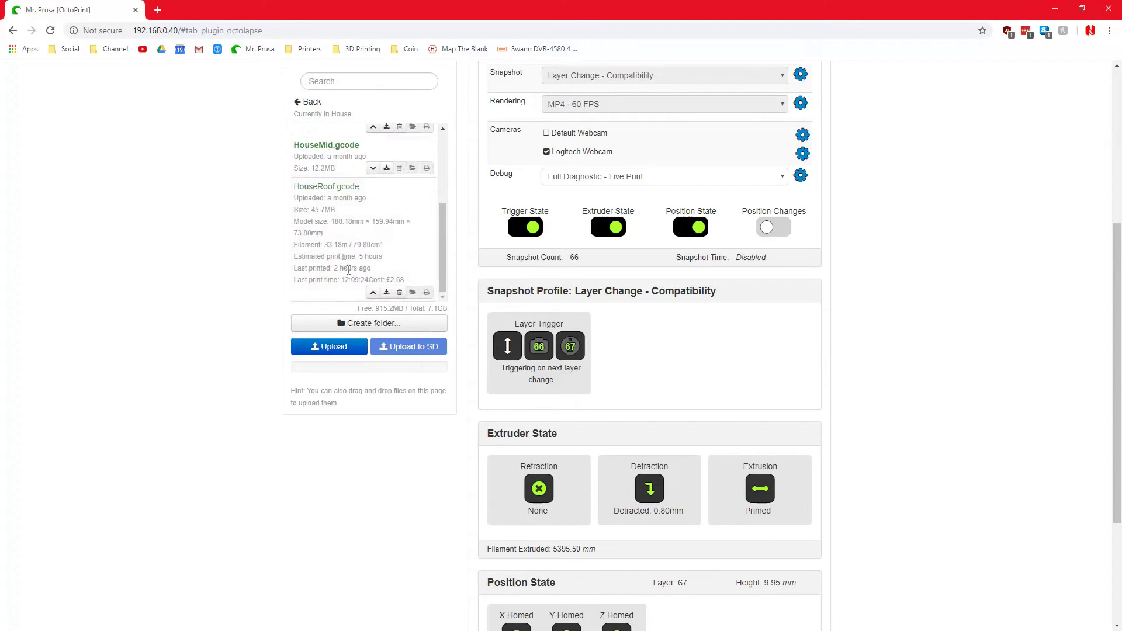
{"action": "left_click_drag", "start_coordinate": [417, 283], "coordinate": [341, 281]}
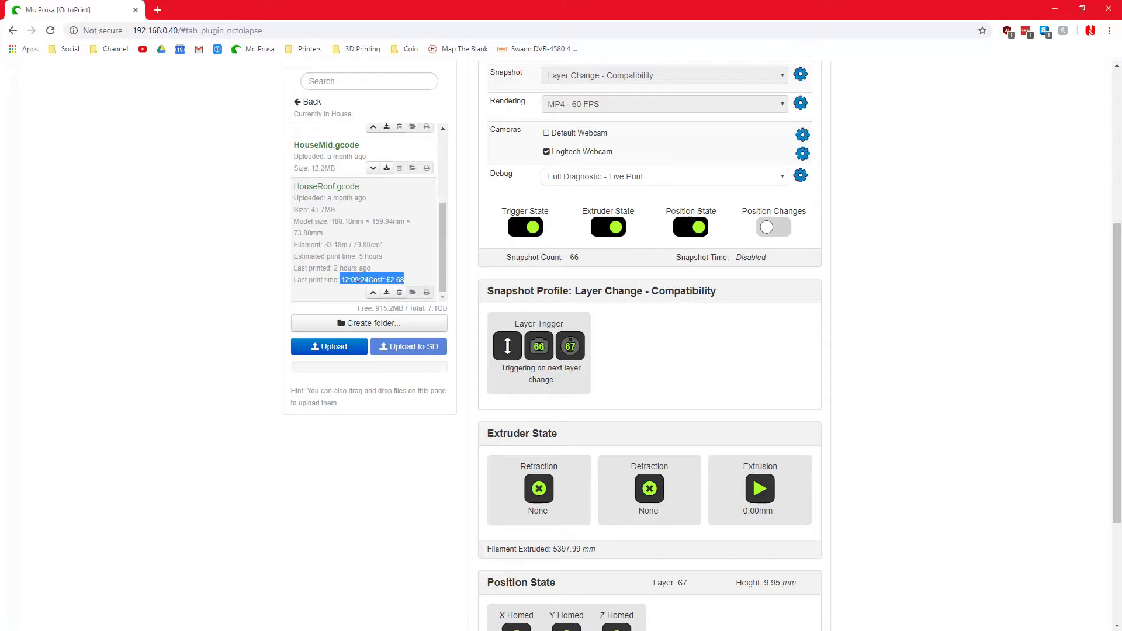
{"action": "left_click", "coordinate": [341, 283]}
{"action": "scroll", "coordinate": [408, 285], "scroll_direction": "up", "scroll_amount": 4}
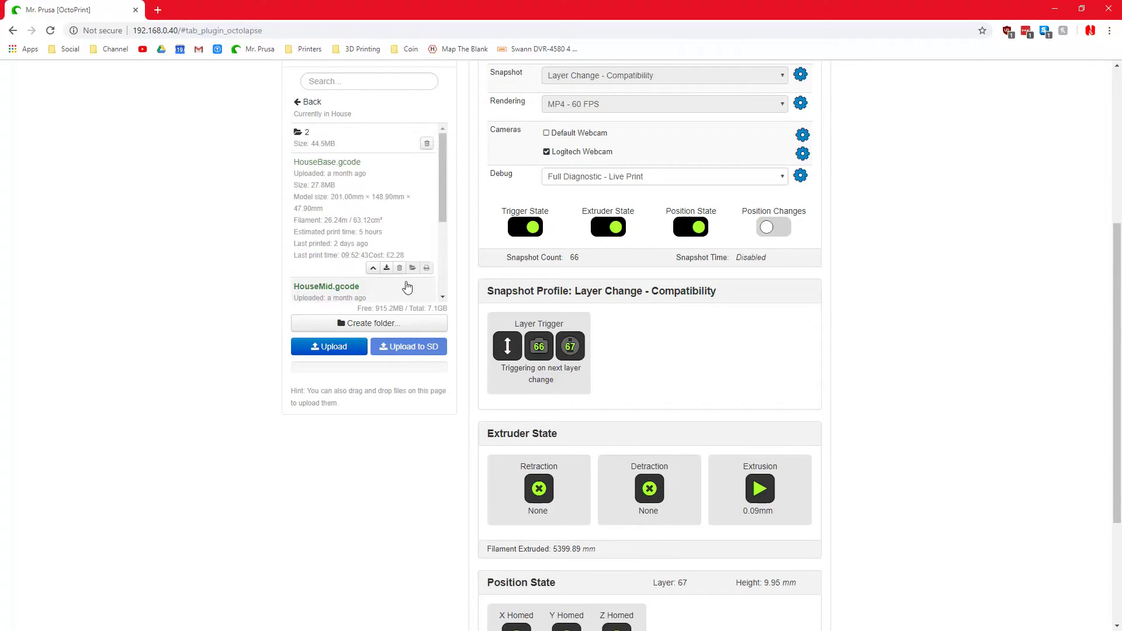
- Open the OctoPrint settings and review the Action Command Prompt and CuraEngine (<= 15.04) plugin pages
{"action": "scroll", "coordinate": [407, 286], "scroll_direction": "up", "scroll_amount": 5}
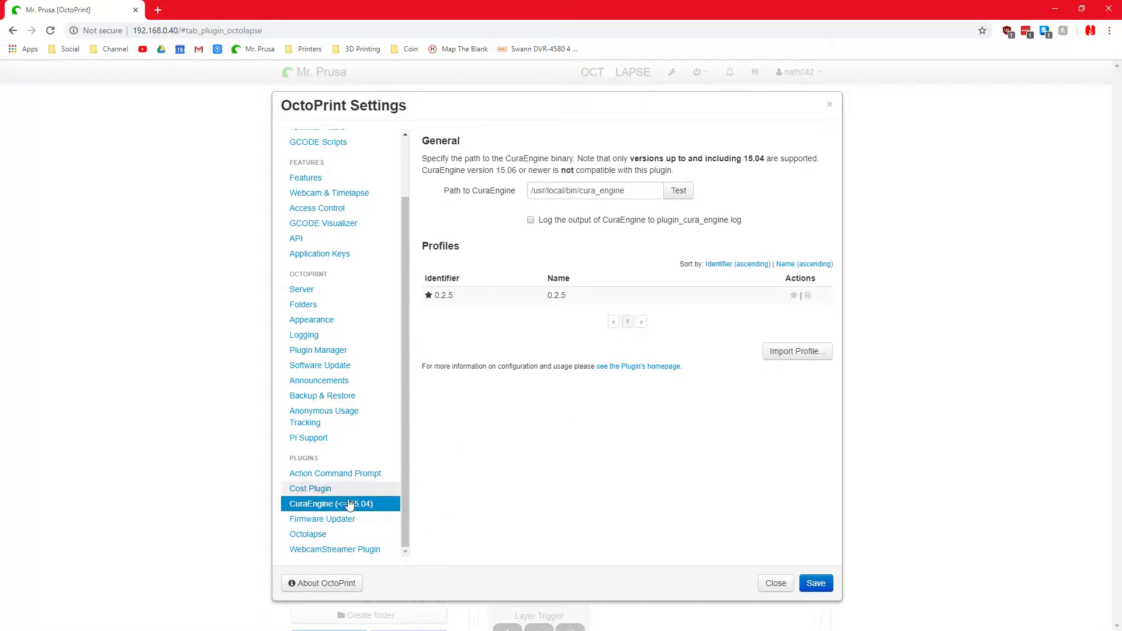
{"action": "left_click", "coordinate": [337, 474]}
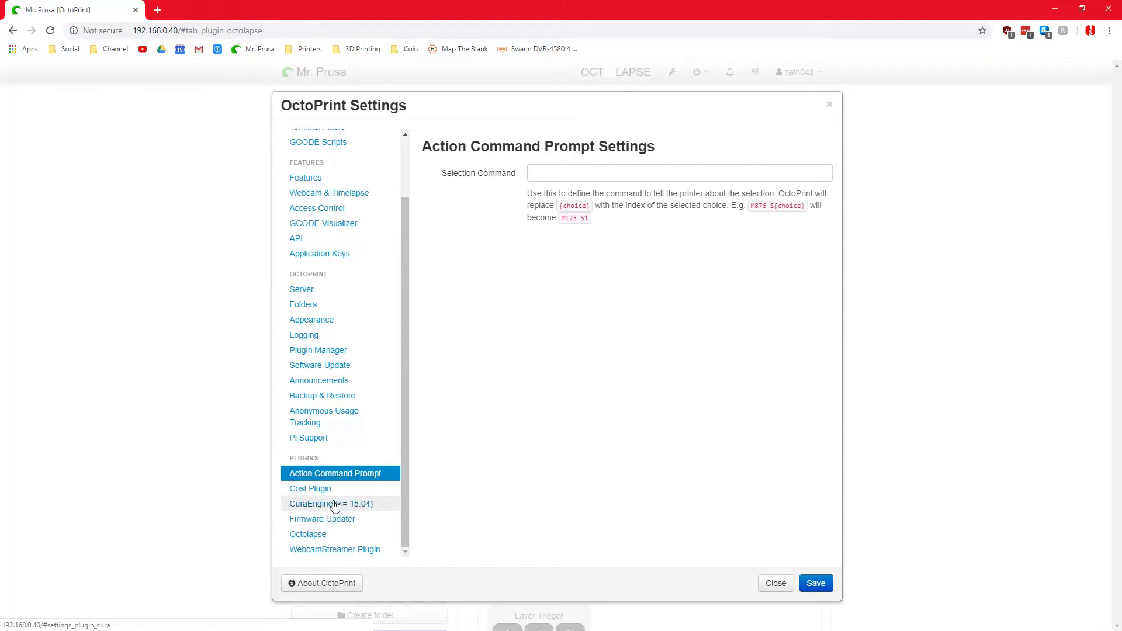
{"action": "left_click", "coordinate": [335, 505]}
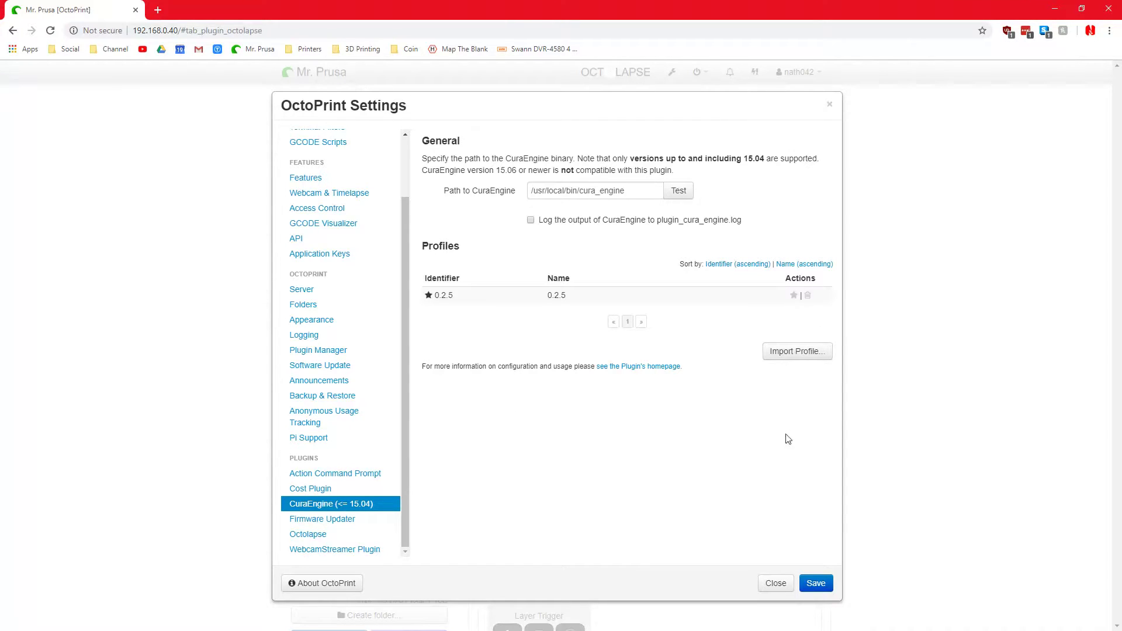
- Review the Firmware Updater's flashing options and instructions, and view its plugin configuration without saving
{"action": "left_click", "coordinate": [317, 522]}
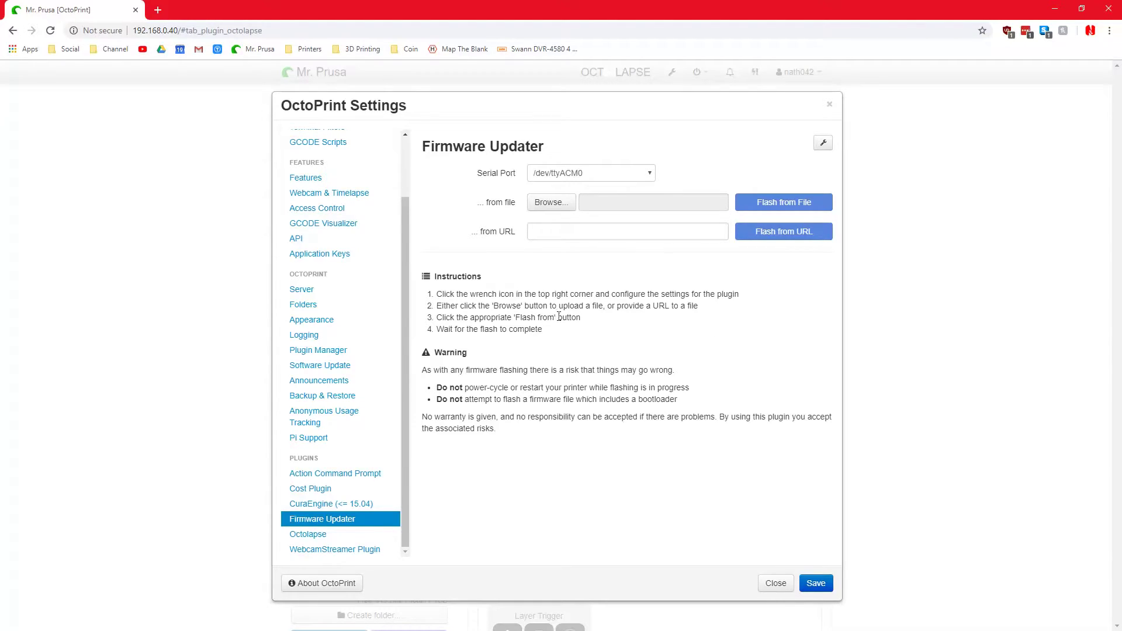
{"action": "left_click_drag", "start_coordinate": [555, 316], "coordinate": [512, 319]}
{"action": "left_click", "coordinate": [530, 340]}
{"action": "mouse_move", "coordinate": [509, 331]}
{"action": "left_mouse_down"}
{"action": "mouse_move", "coordinate": [493, 332]}
{"action": "mouse_move", "coordinate": [515, 332]}
{"action": "left_mouse_up"}
{"action": "left_click", "coordinate": [525, 329]}
{"action": "left_click_drag", "start_coordinate": [508, 331], "coordinate": [498, 335]}
{"action": "left_click", "coordinate": [510, 340]}
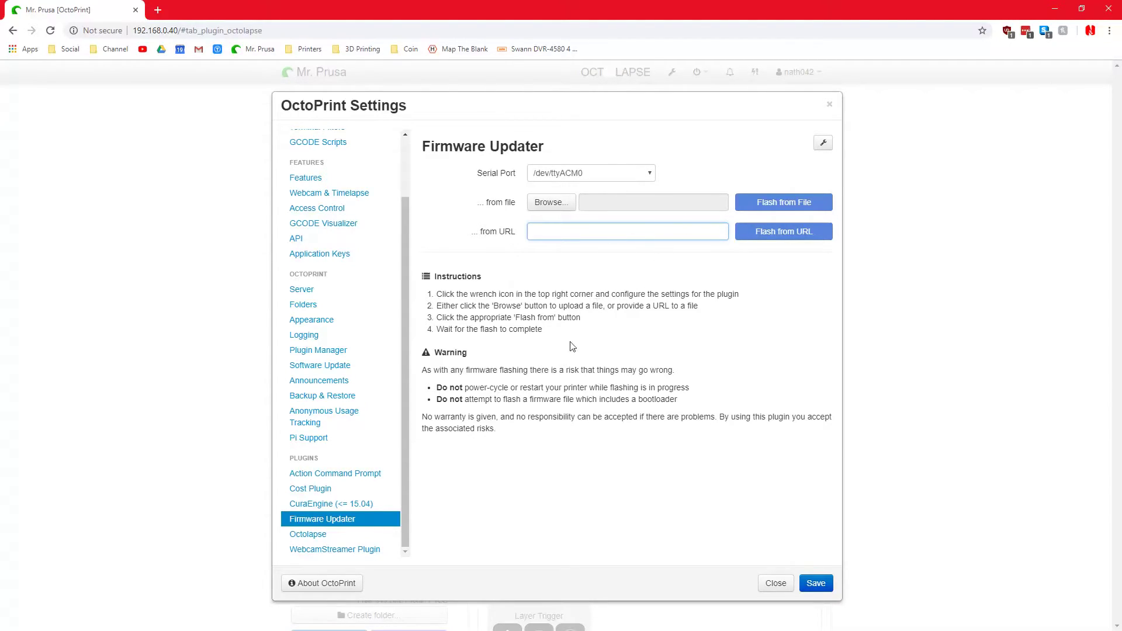
{"action": "left_click", "coordinate": [533, 353]}
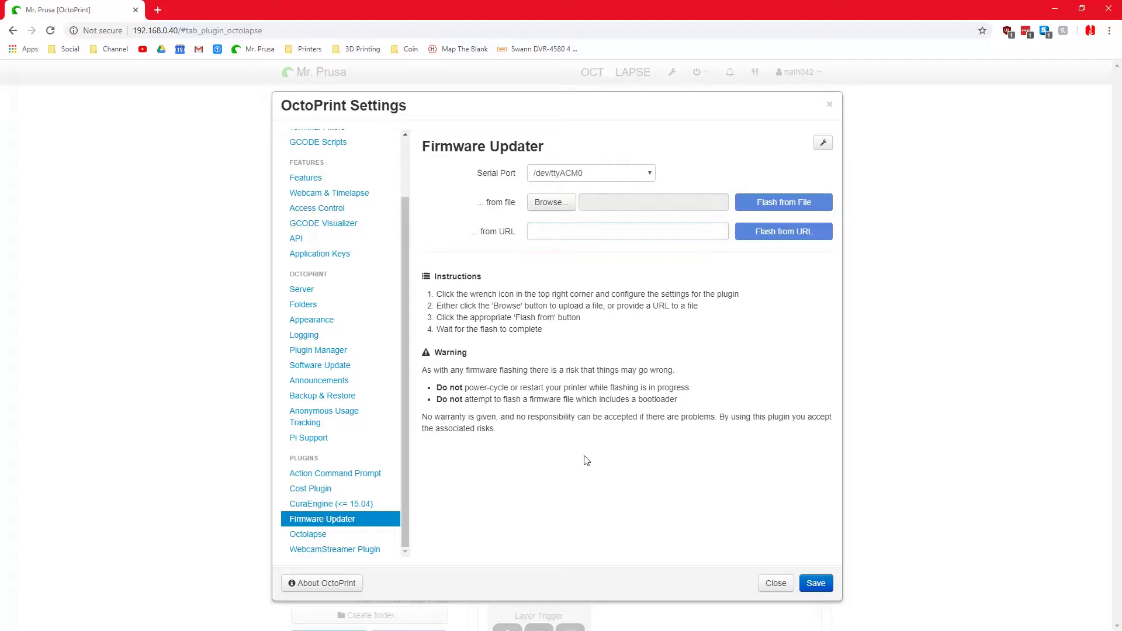
{"action": "left_click", "coordinate": [823, 143]}
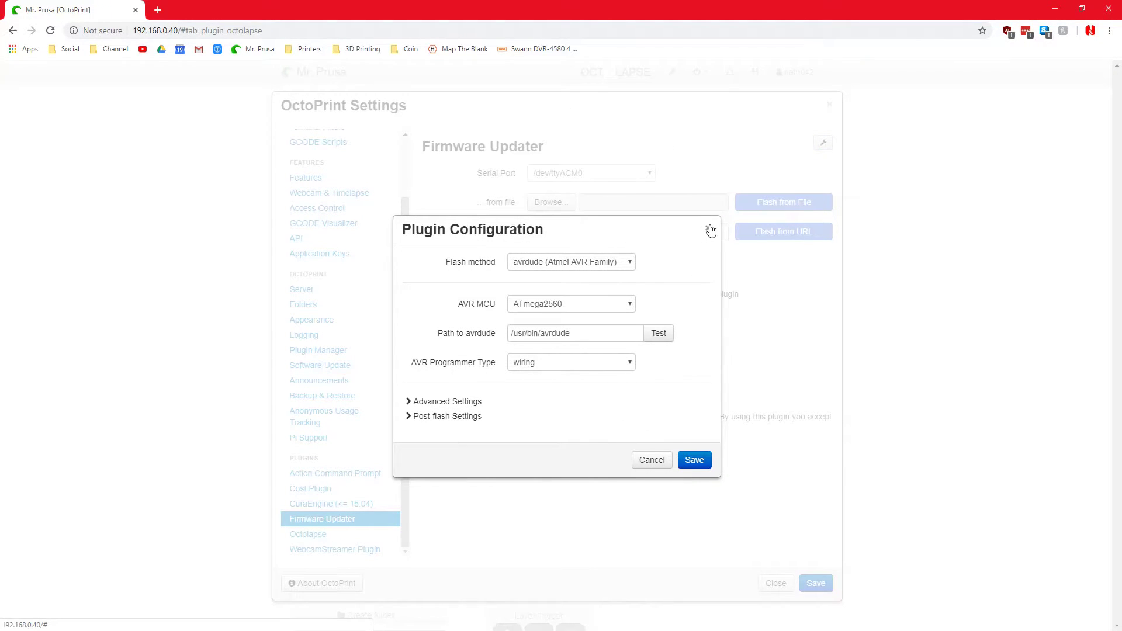
{"action": "left_click", "coordinate": [709, 230]}
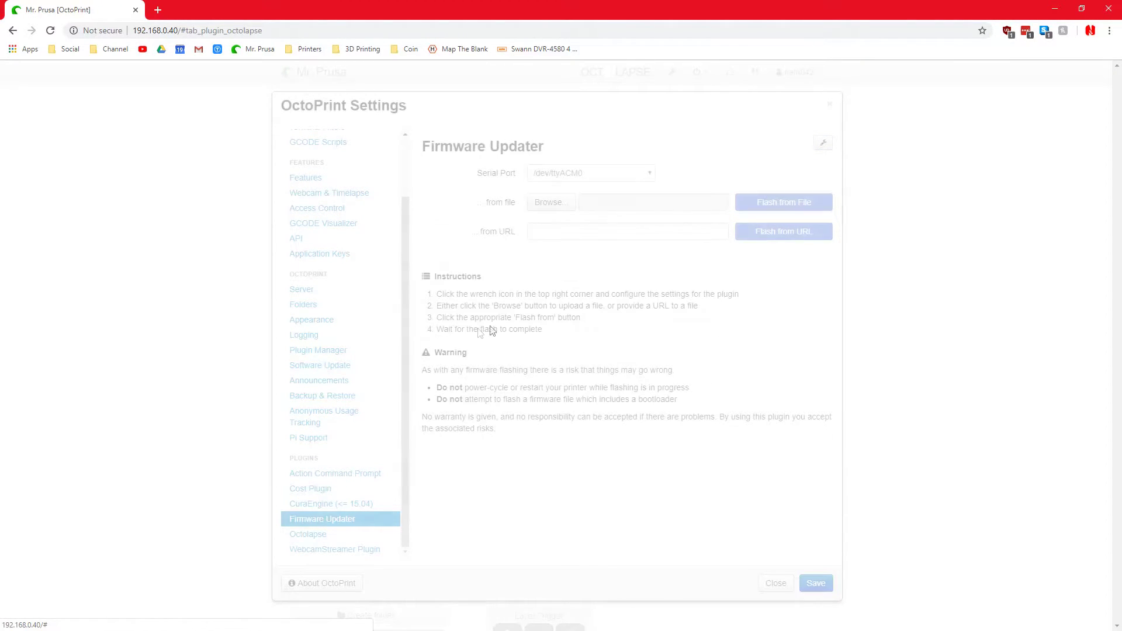
- Review the main Octolapse settings and the WebcamStreamer plugin's viewer, stream and advanced settings
{"action": "left_click", "coordinate": [322, 539]}
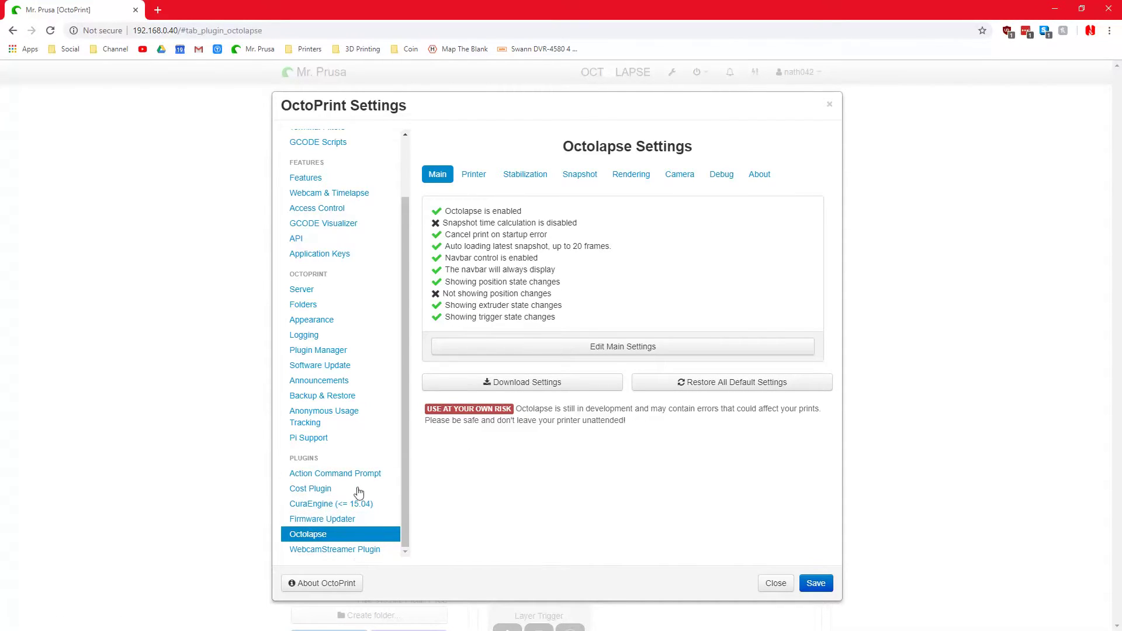
{"action": "double_click", "coordinate": [353, 558]}
{"action": "left_click", "coordinate": [353, 554]}
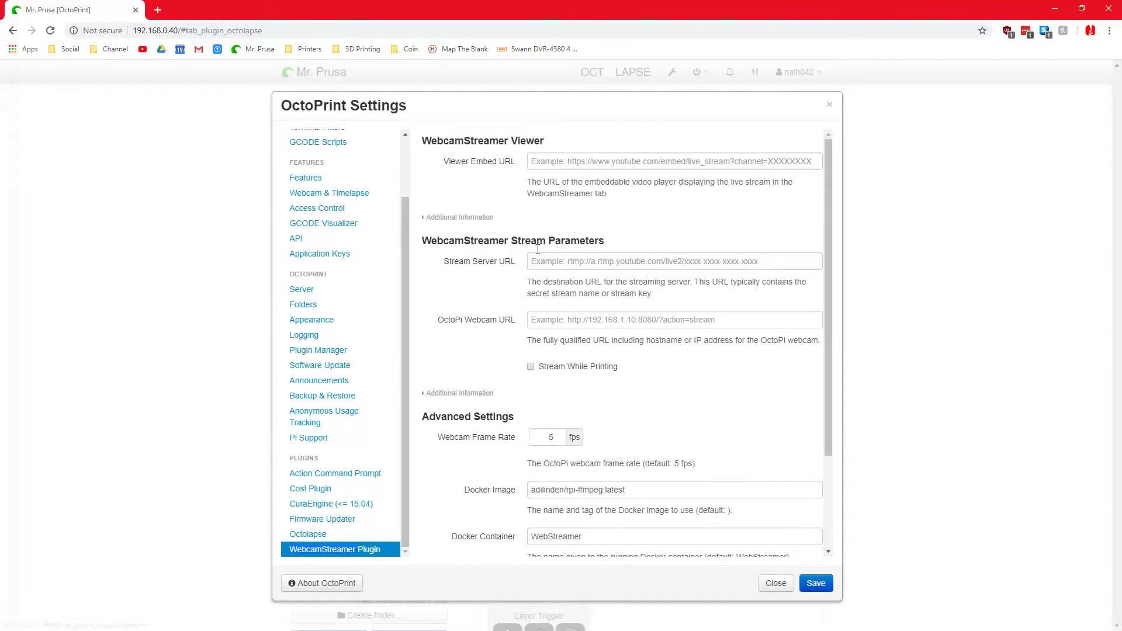
{"action": "scroll", "coordinate": [608, 461], "scroll_direction": "down", "scroll_amount": 2}
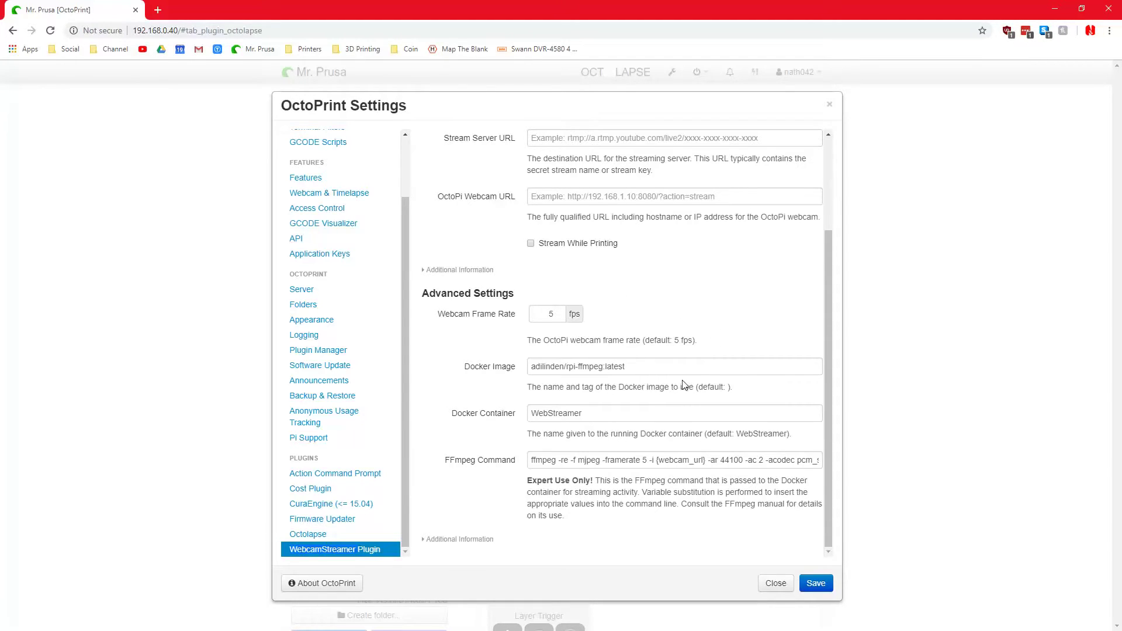
{"action": "scroll", "coordinate": [684, 384], "scroll_direction": "up", "scroll_amount": 2}
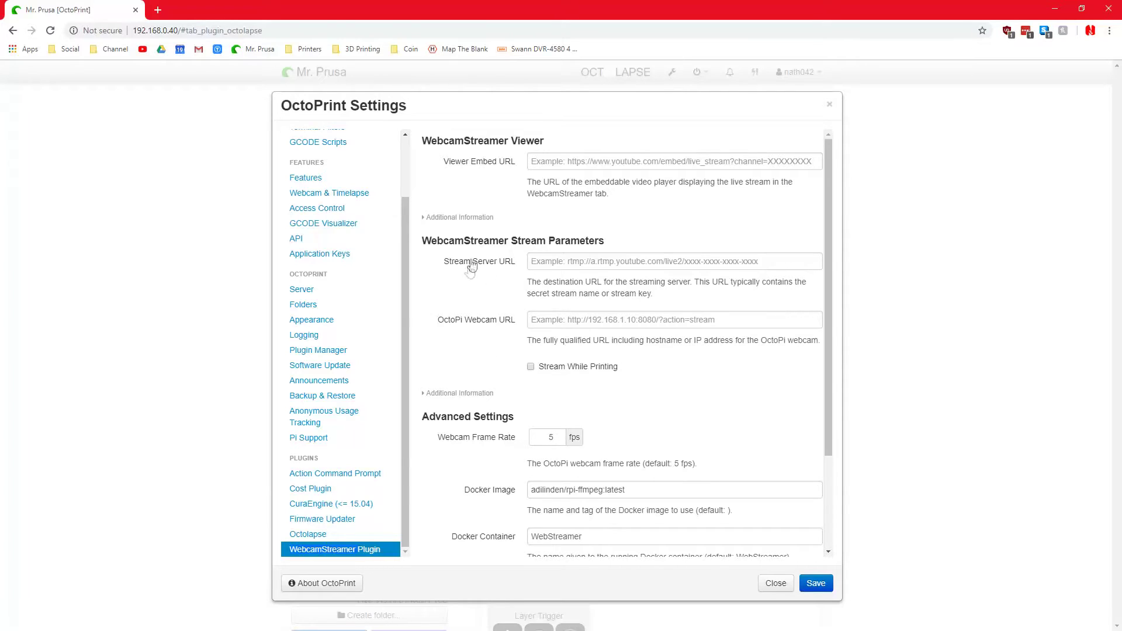
{"action": "scroll", "coordinate": [564, 341], "scroll_direction": "down", "scroll_amount": 2}
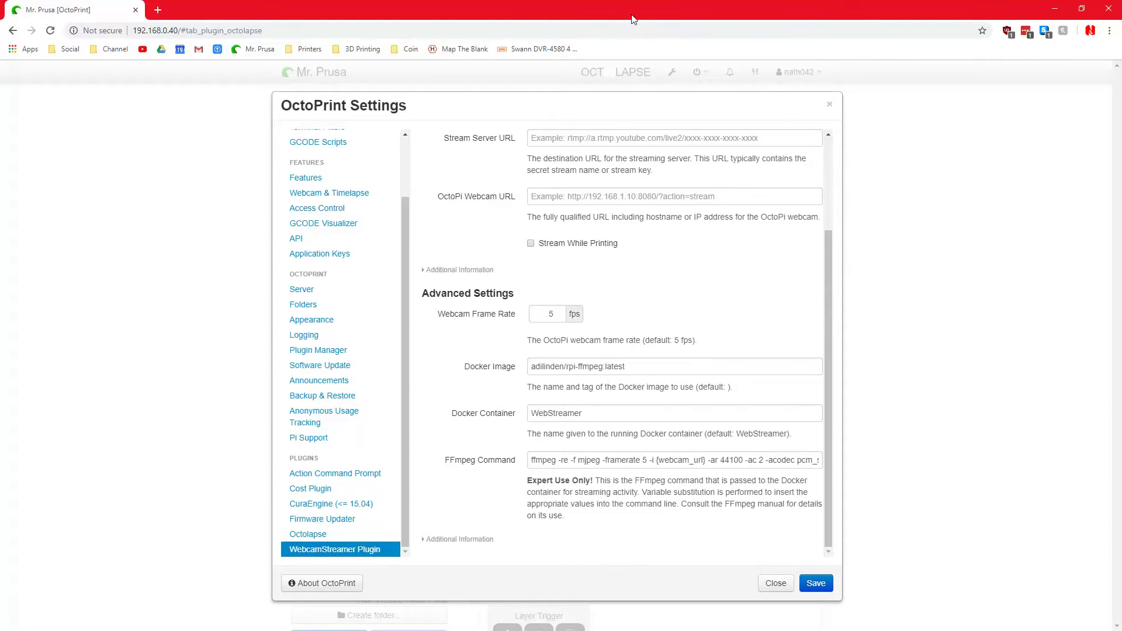
{"action": "scroll", "coordinate": [353, 528], "scroll_direction": "up", "scroll_amount": 1}
{"action": "scroll", "coordinate": [352, 528], "scroll_direction": "down", "scroll_amount": 1}
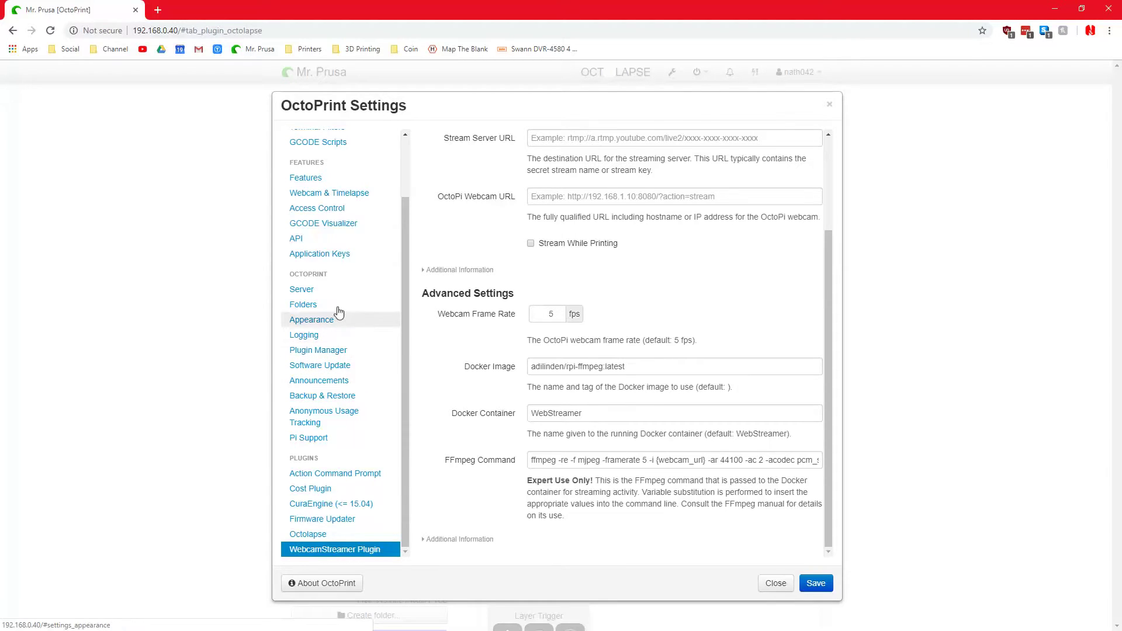
- Open the Plugin Manager and review pages 1 and 2 of the installed plugins, highlighting the Discovery description
{"action": "left_click", "coordinate": [335, 352]}
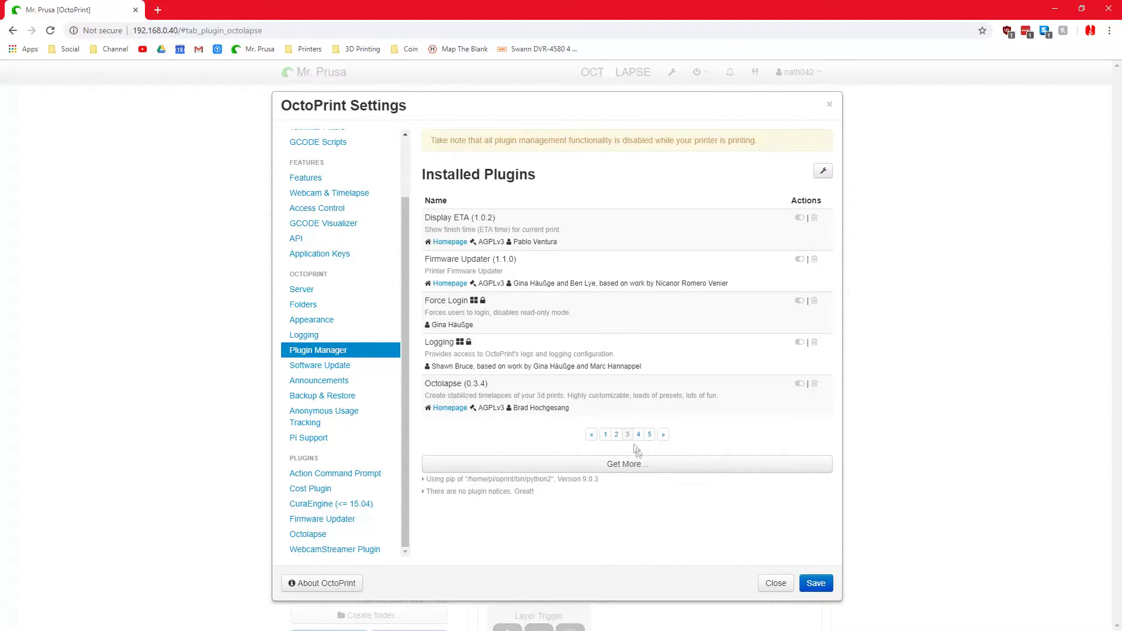
{"action": "left_click", "coordinate": [606, 435]}
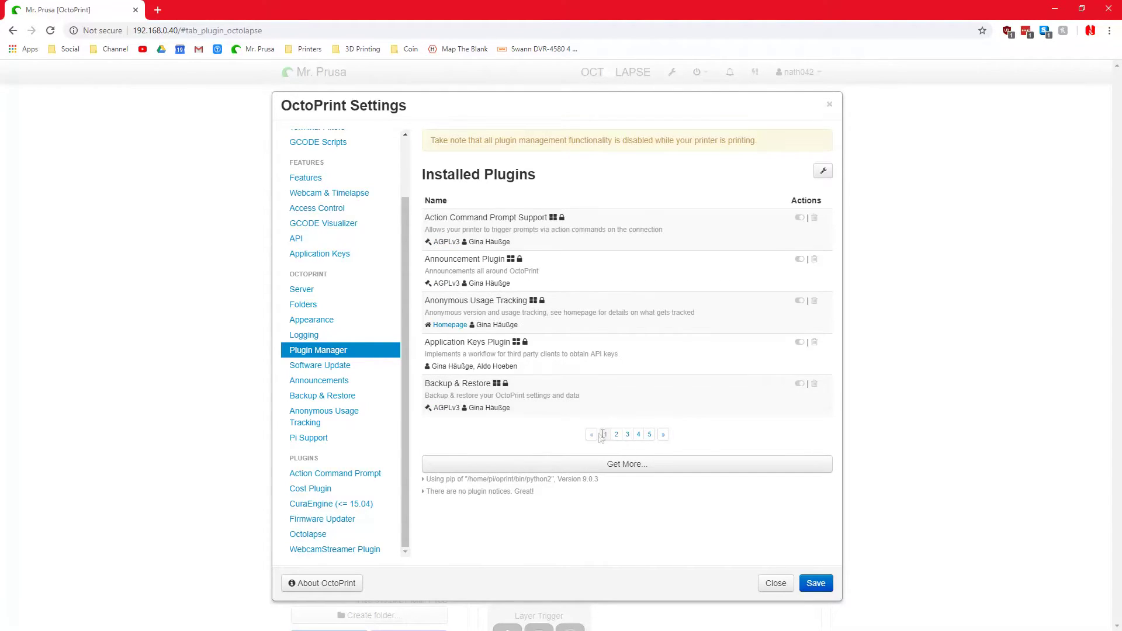
{"action": "left_click", "coordinate": [616, 435]}
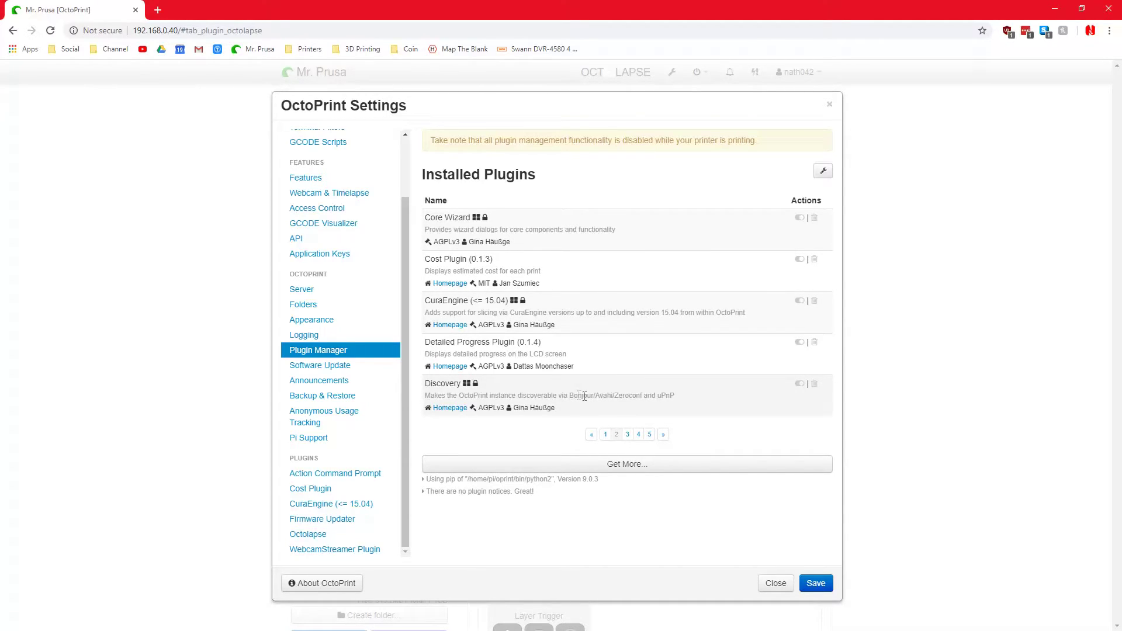
{"action": "left_click_drag", "start_coordinate": [568, 396], "coordinate": [657, 396]}
{"action": "left_click", "coordinate": [670, 393]}
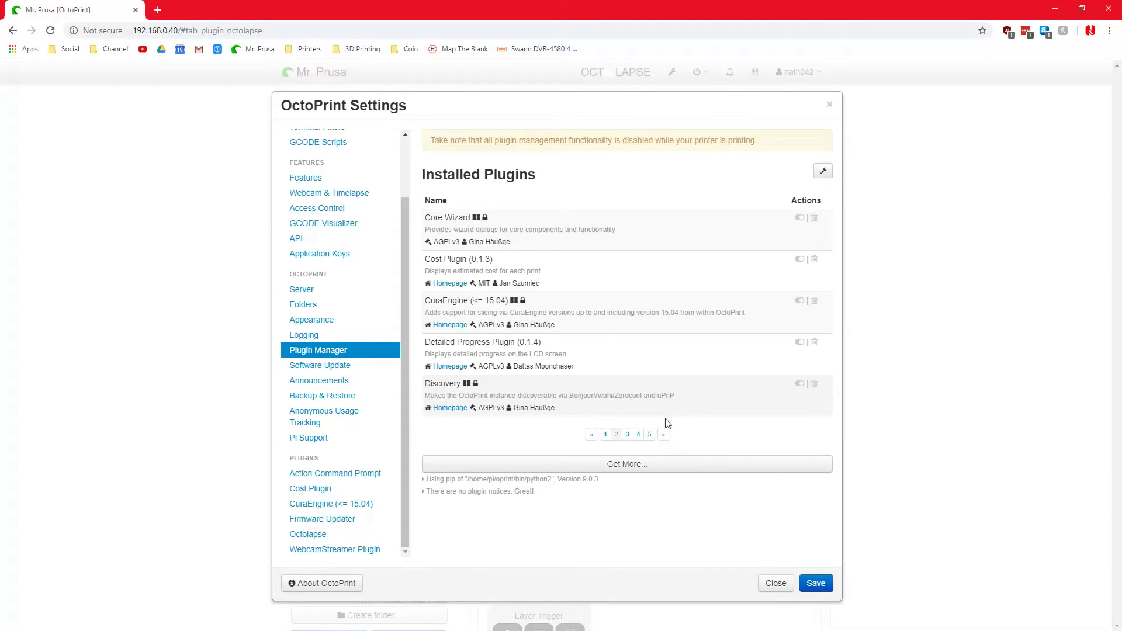
- Review pages 4 and 2 of the installed plugins, reading the Discovery and Slicer (1.4.3) entries
{"action": "left_click", "coordinate": [639, 435]}
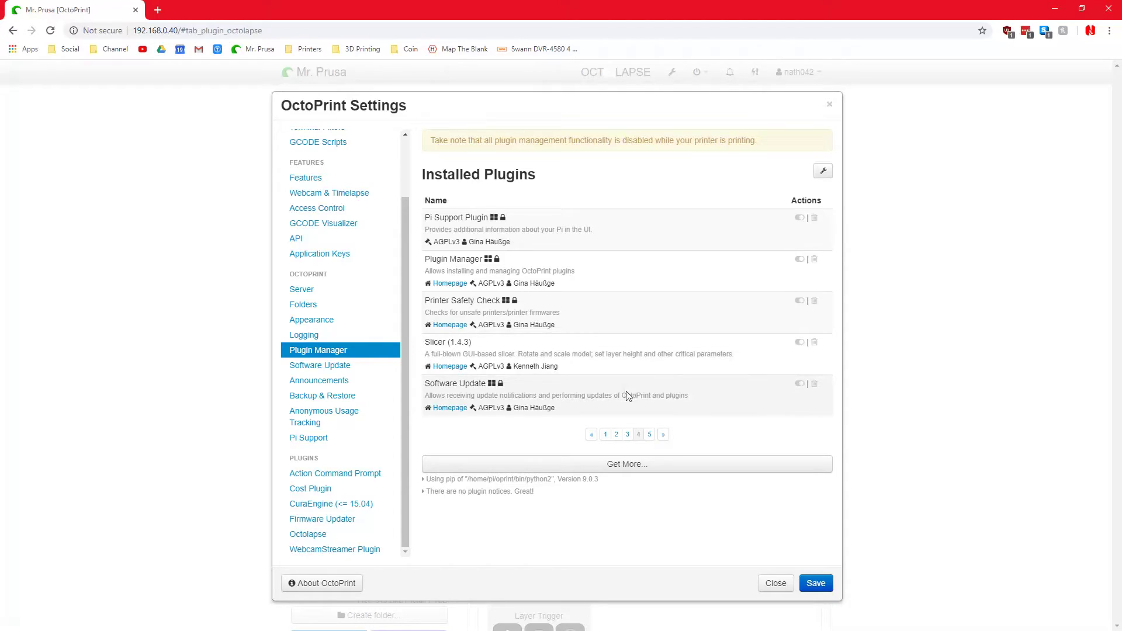
{"action": "left_click", "coordinate": [617, 435]}
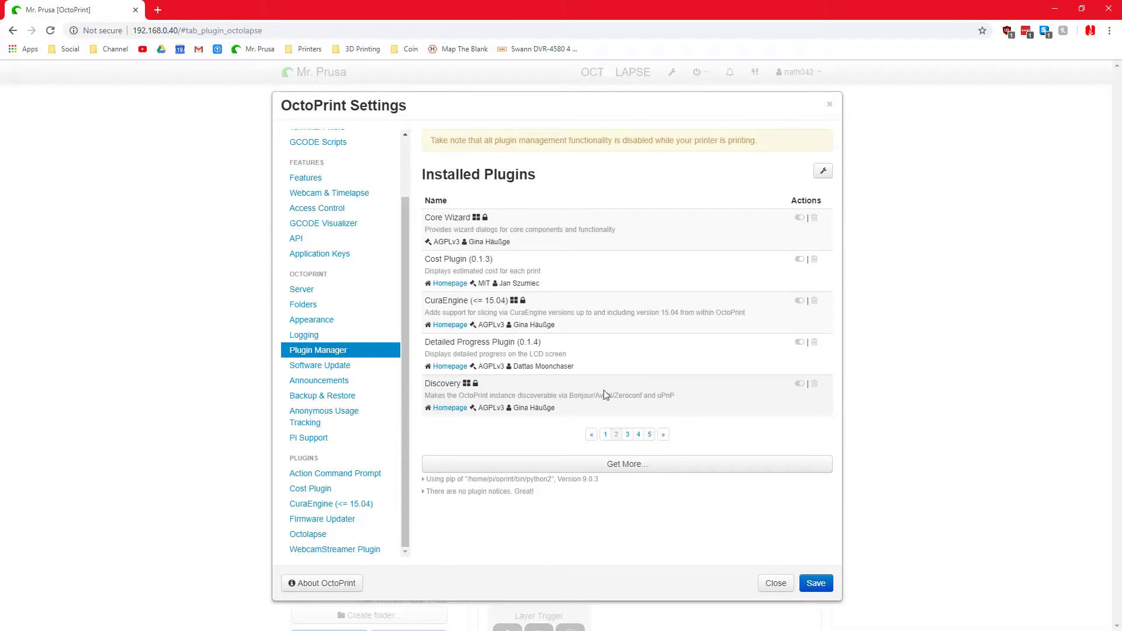
{"action": "left_click_drag", "start_coordinate": [603, 395], "coordinate": [621, 392]}
{"action": "left_click", "coordinate": [625, 398]}
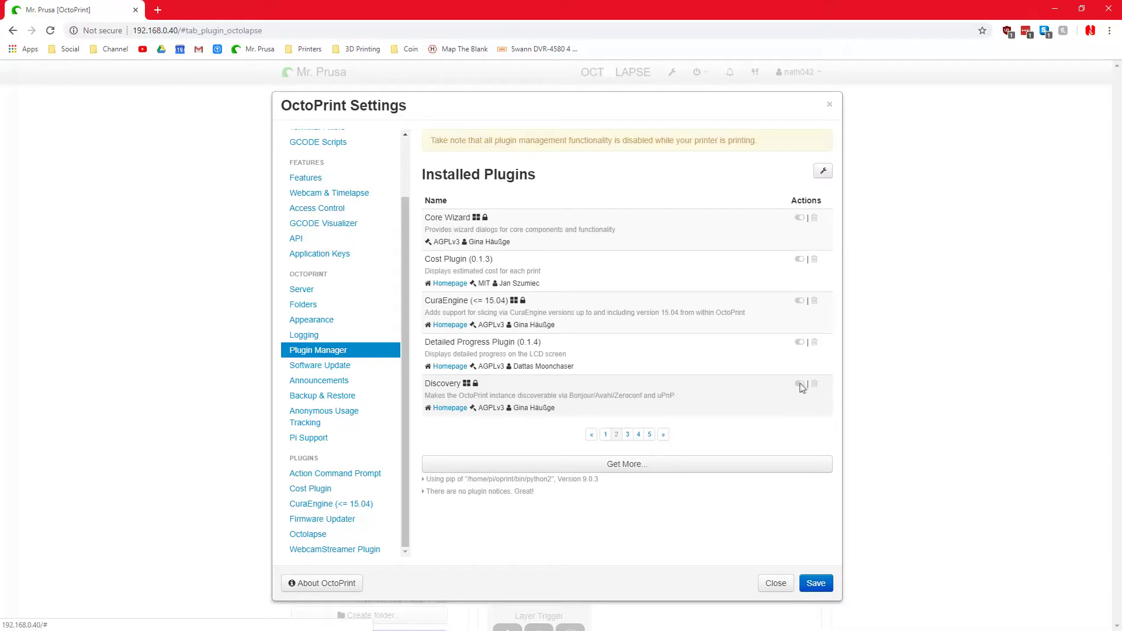
{"action": "left_click", "coordinate": [639, 436]}
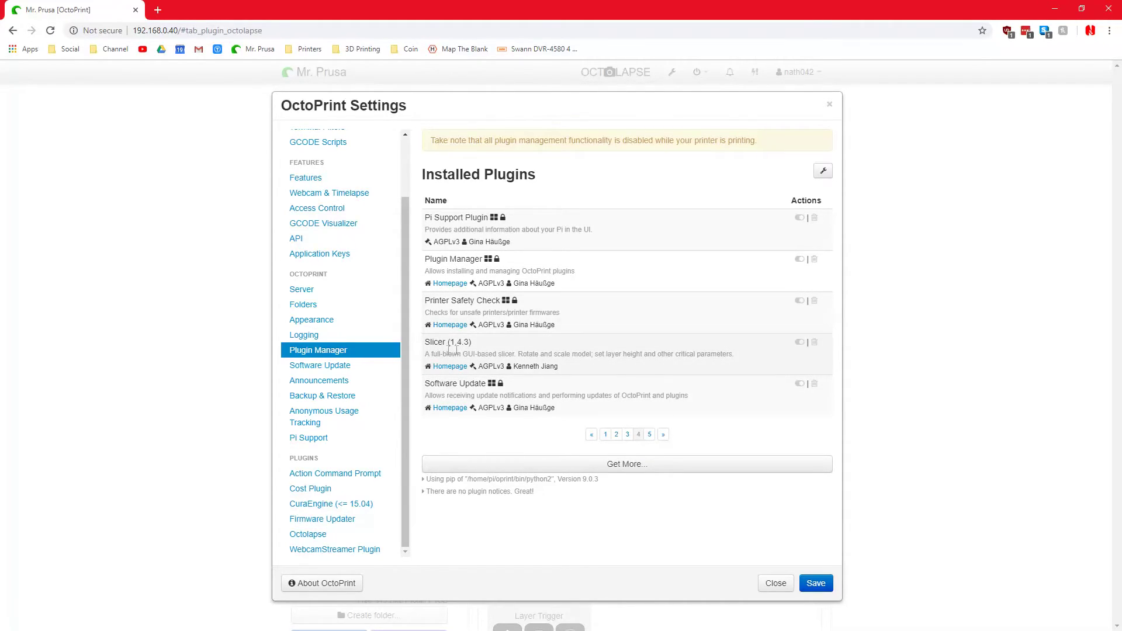
{"action": "left_click_drag", "start_coordinate": [506, 371], "coordinate": [514, 353]}
{"action": "left_click", "coordinate": [514, 354]}
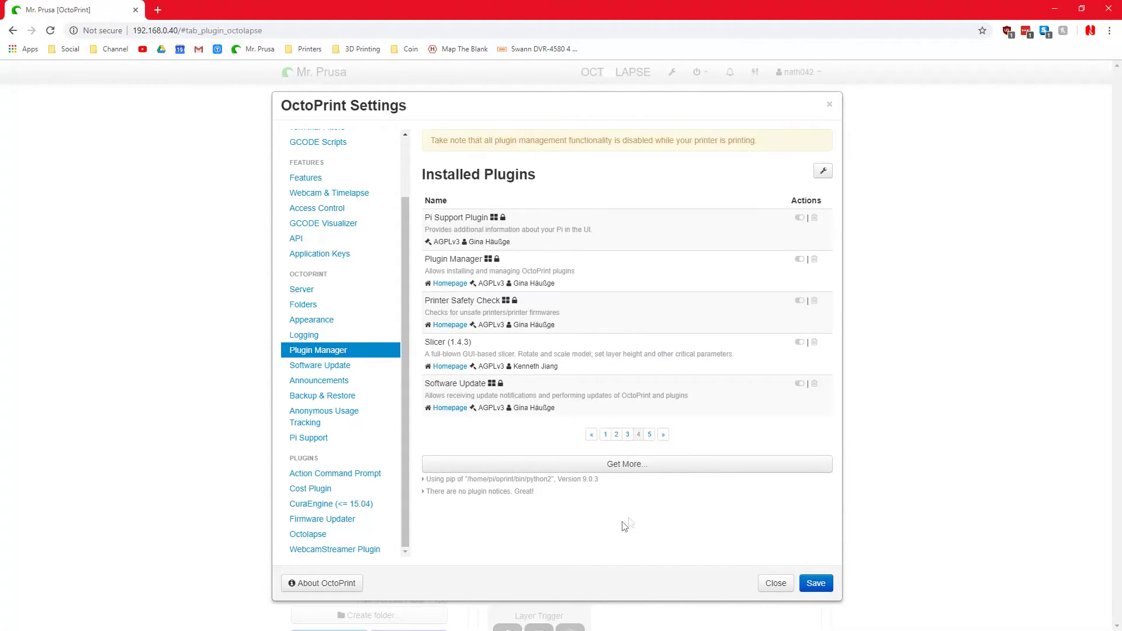
- Review pages 5 and 3 of the installed plugins and the WebcamStreamer settings, highlighting part of the Force Login description
{"action": "left_click", "coordinate": [650, 435]}
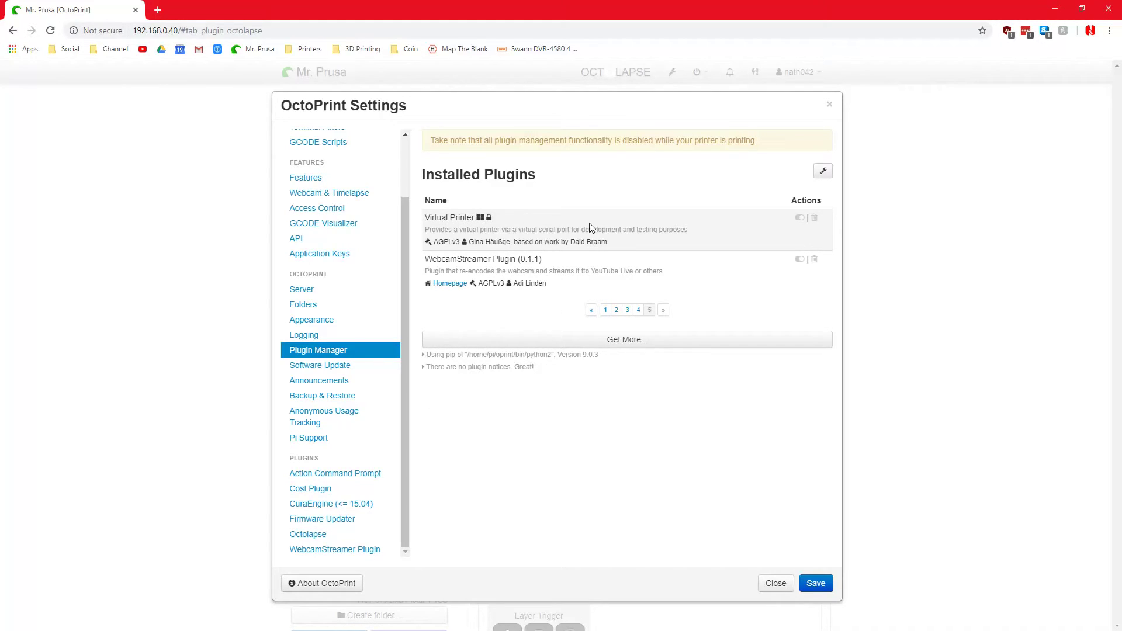
{"action": "left_click", "coordinate": [305, 551]}
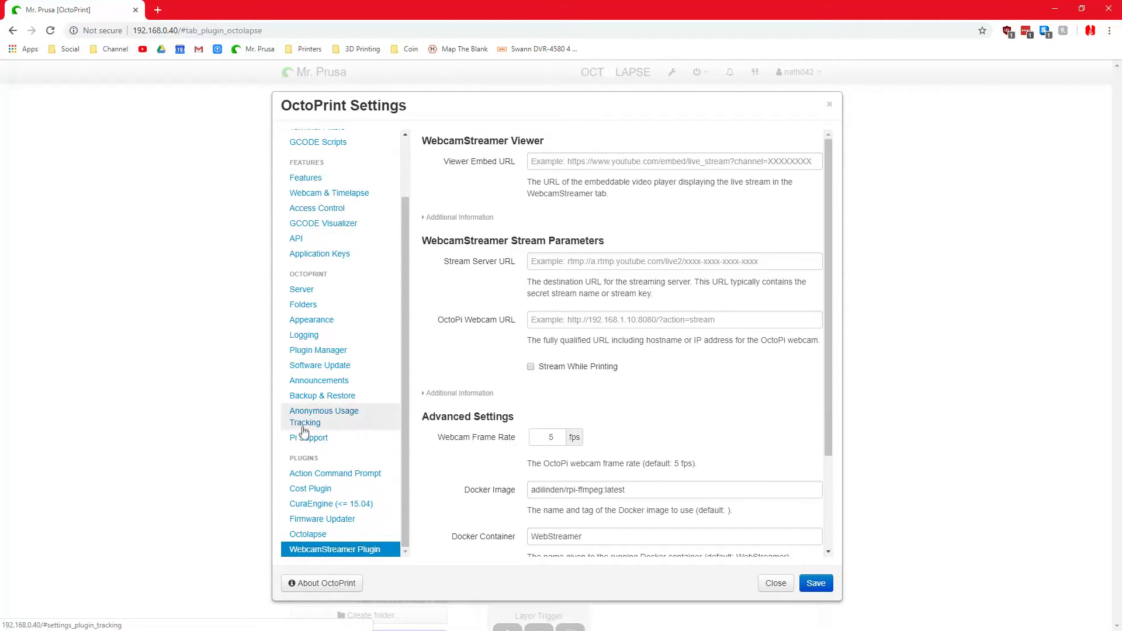
{"action": "left_click", "coordinate": [320, 351]}
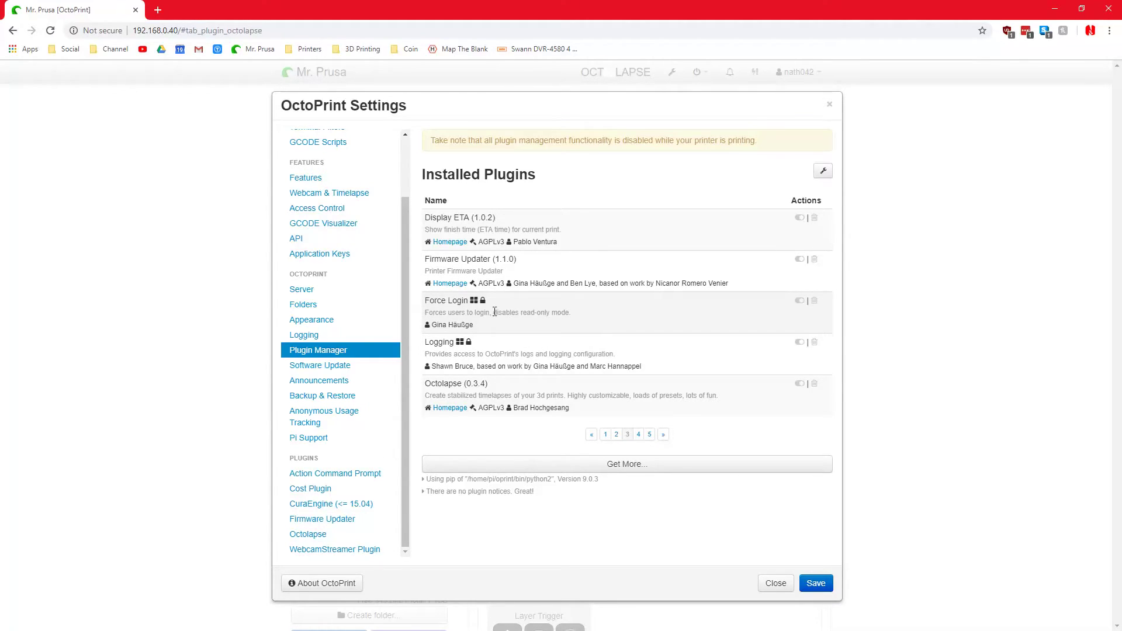
{"action": "left_click_drag", "start_coordinate": [495, 311], "coordinate": [533, 314]}
{"action": "left_click", "coordinate": [572, 326]}
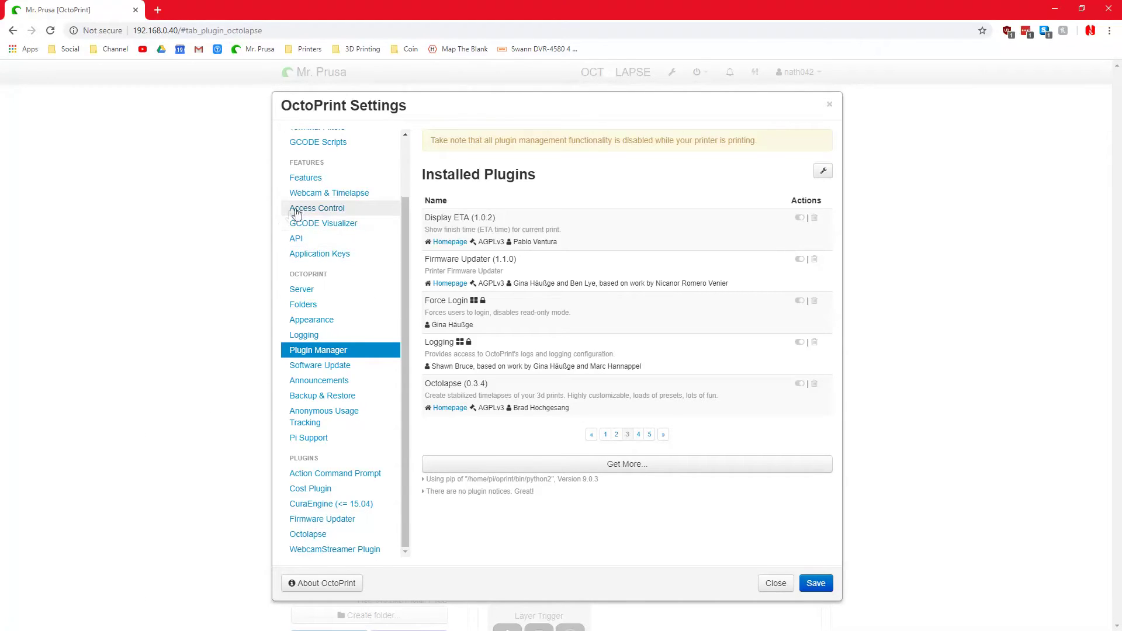
- Review the Pi Support settings, highlighting the restart notice and the temperature check description, and close the settings without saving
{"action": "left_click", "coordinate": [309, 440]}
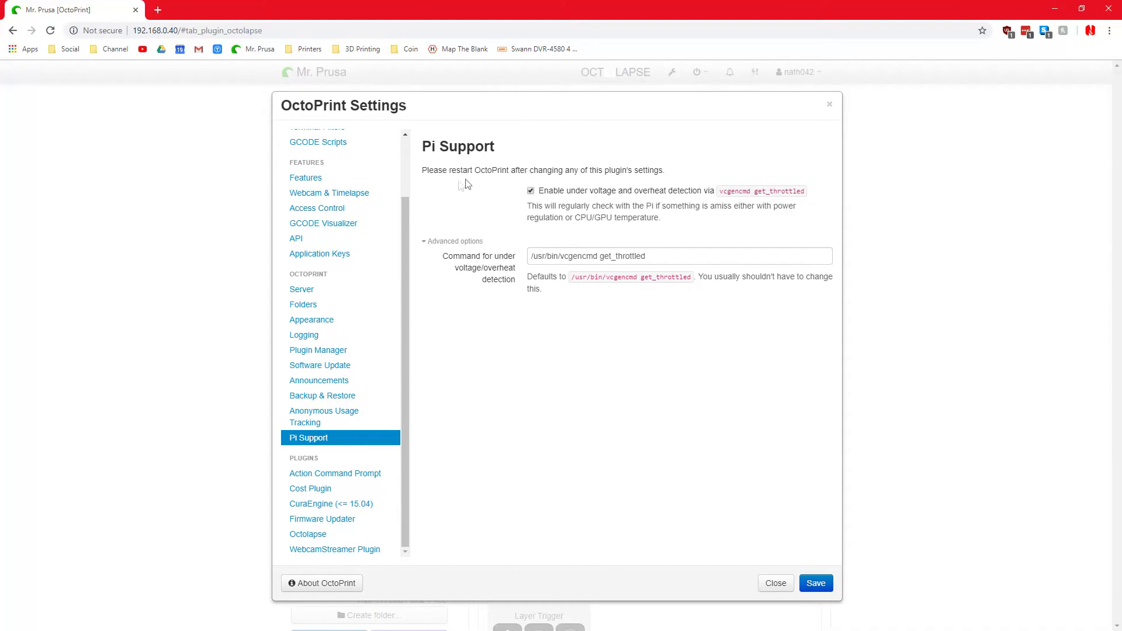
{"action": "left_click_drag", "start_coordinate": [419, 147], "coordinate": [657, 174]}
{"action": "left_click", "coordinate": [473, 167]}
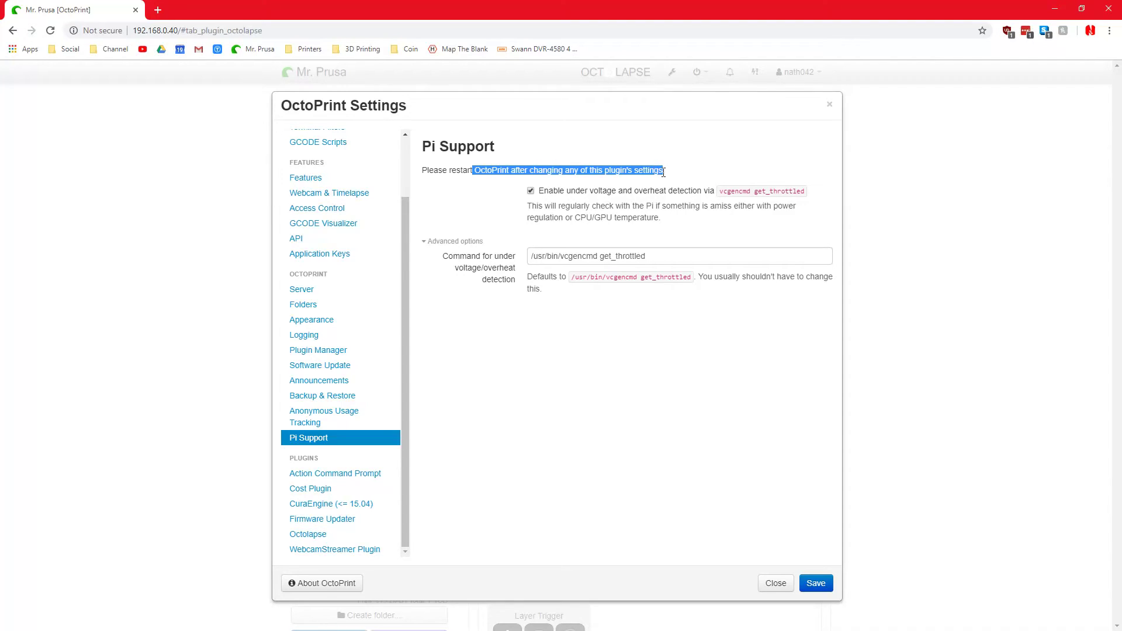
{"action": "left_click", "coordinate": [664, 172]}
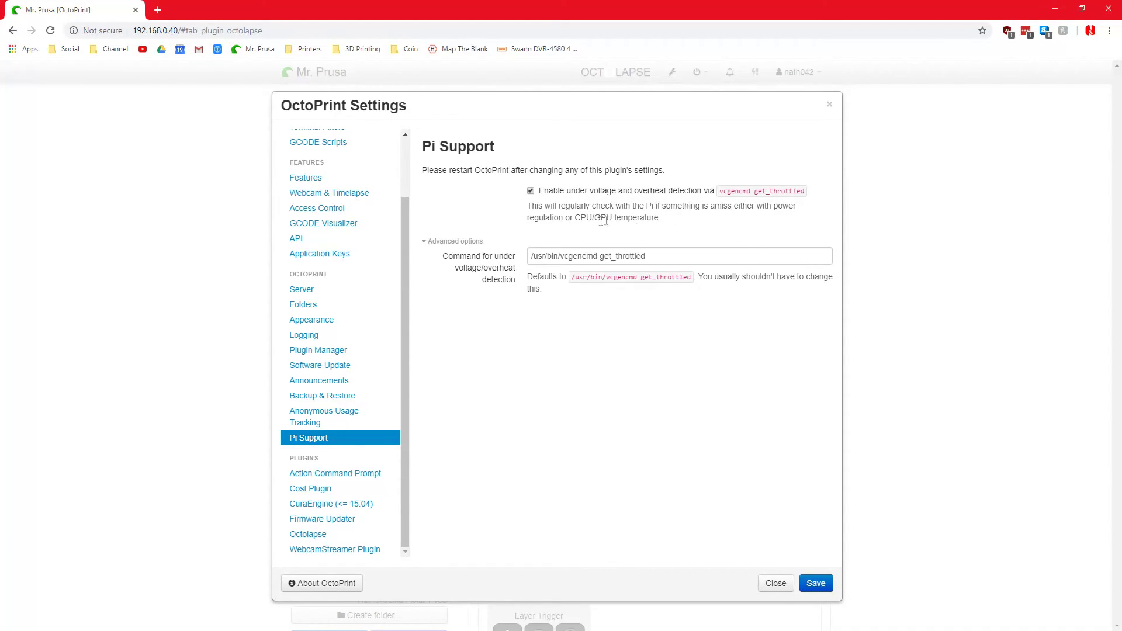
{"action": "left_click_drag", "start_coordinate": [604, 220], "coordinate": [698, 225]}
{"action": "left_click", "coordinate": [653, 218]}
{"action": "left_click", "coordinate": [829, 104]}
- Read the explanation of the Pi's undervoltage and frequency capping warning symbols
{"action": "mouse_move", "coordinate": [758, 76]}
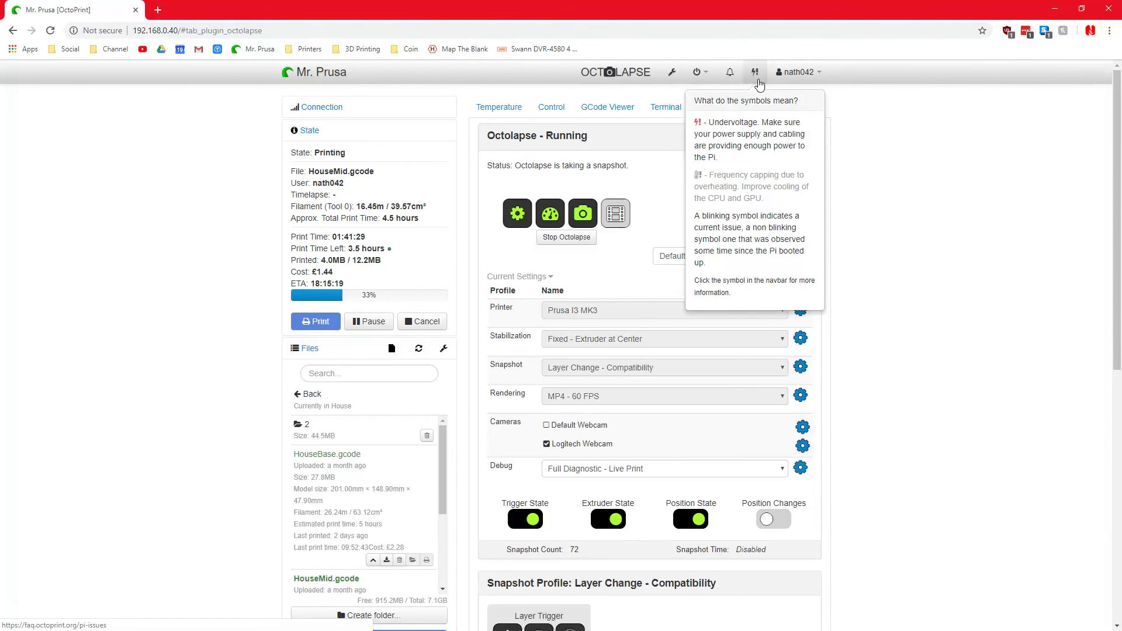
{"action": "left_click", "coordinate": [757, 82]}
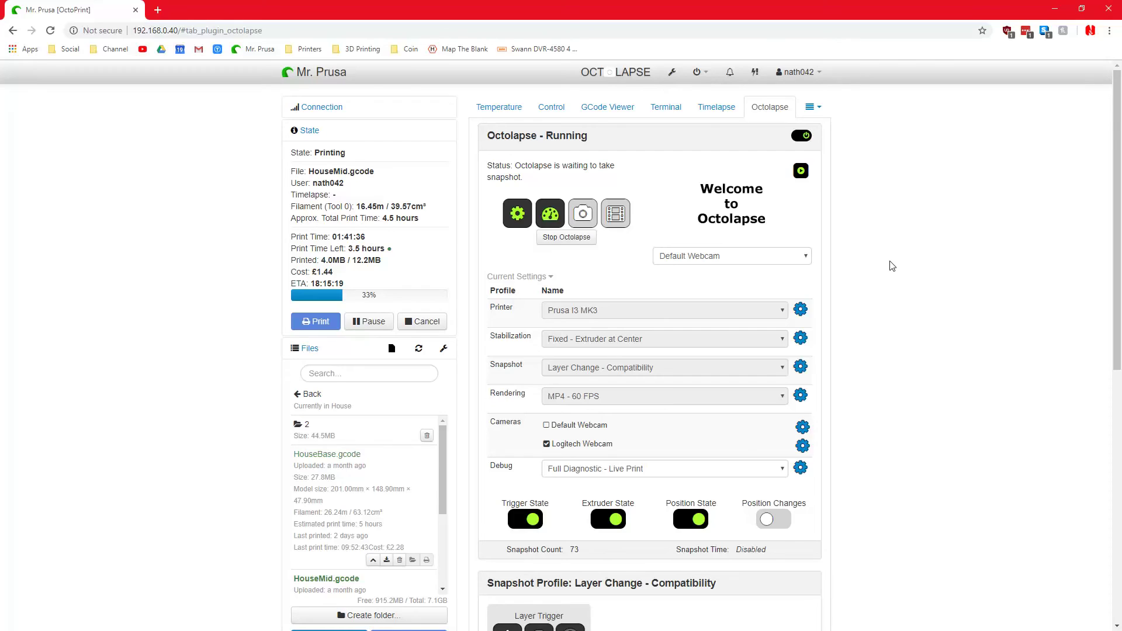
{"action": "mouse_move", "coordinate": [754, 73]}
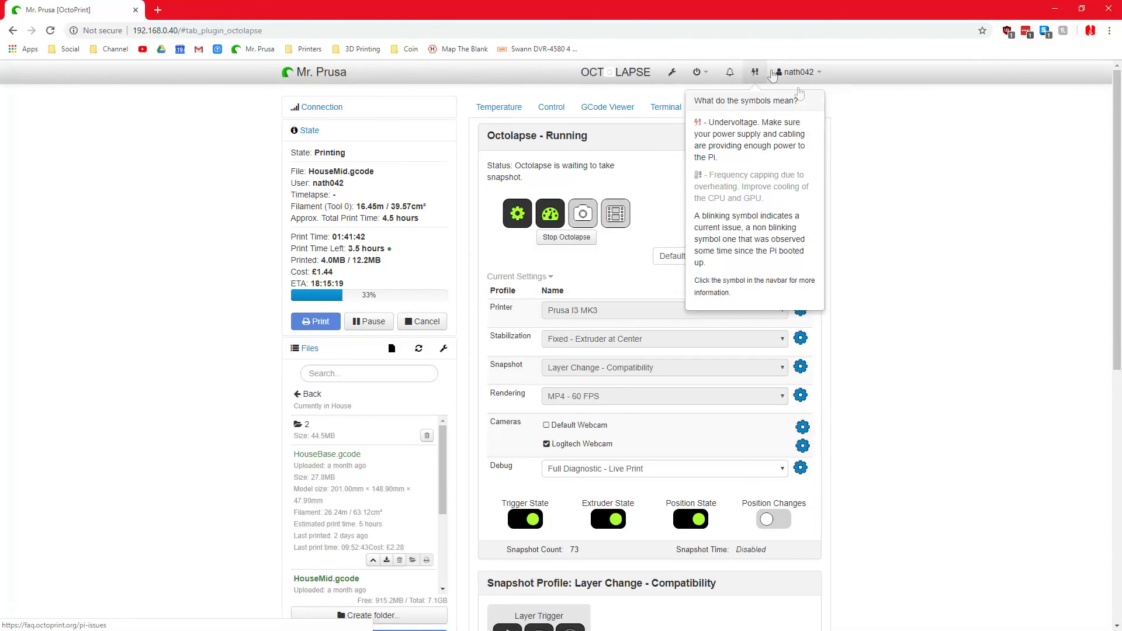
{"action": "scroll", "coordinate": [880, 288], "scroll_direction": "down", "scroll_amount": 2}
{"action": "scroll", "coordinate": [880, 281], "scroll_direction": "down", "scroll_amount": 3}
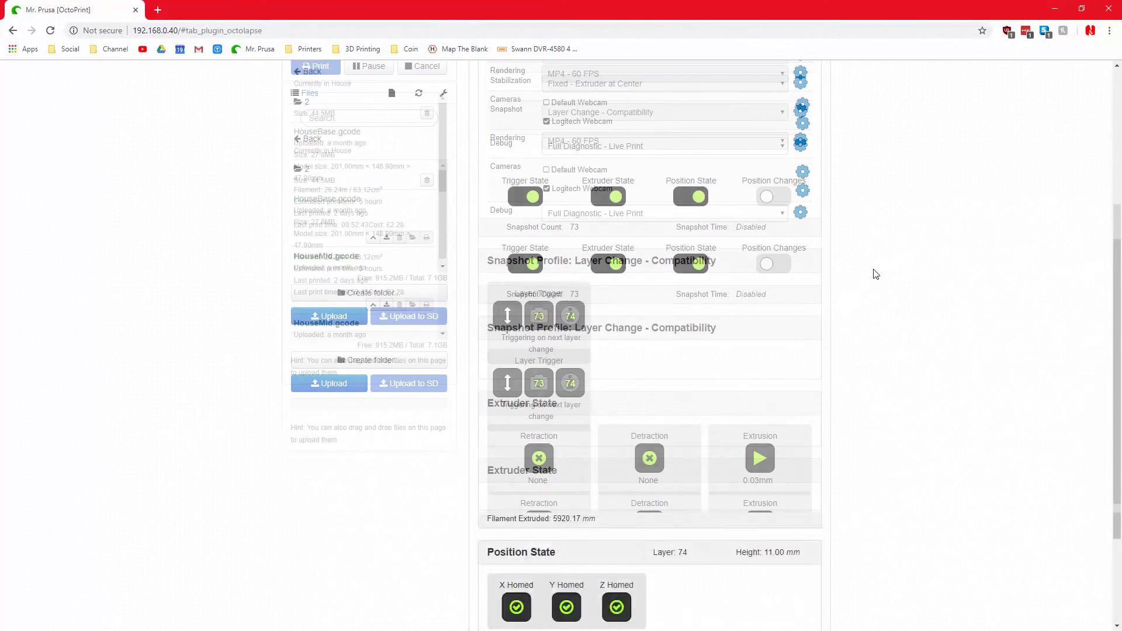
{"action": "scroll", "coordinate": [871, 271], "scroll_direction": "up", "scroll_amount": 5}
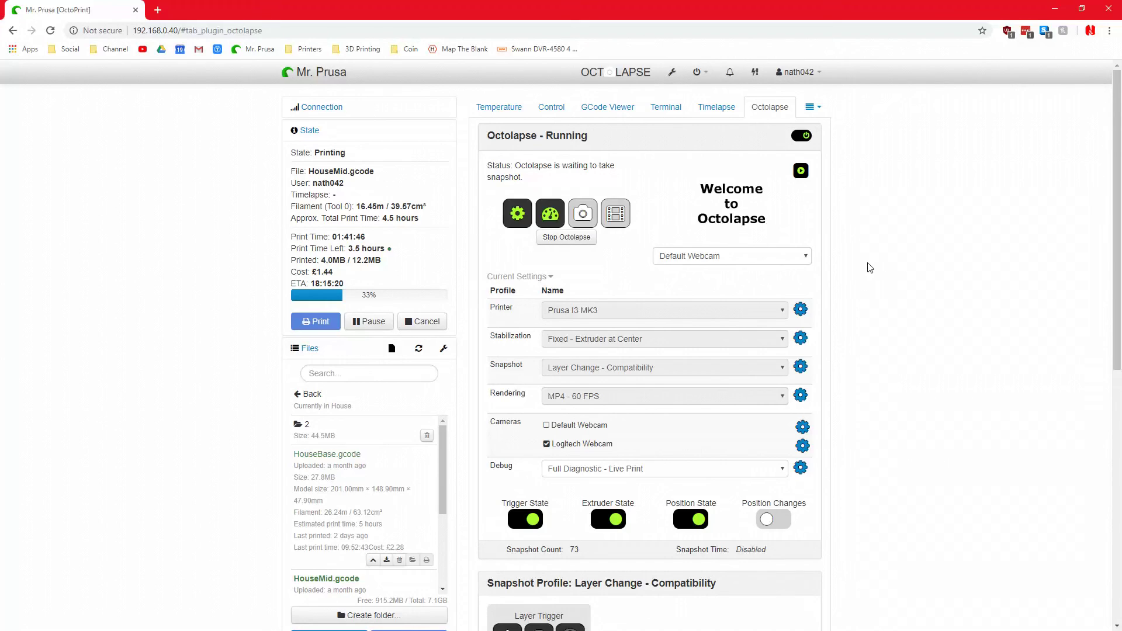